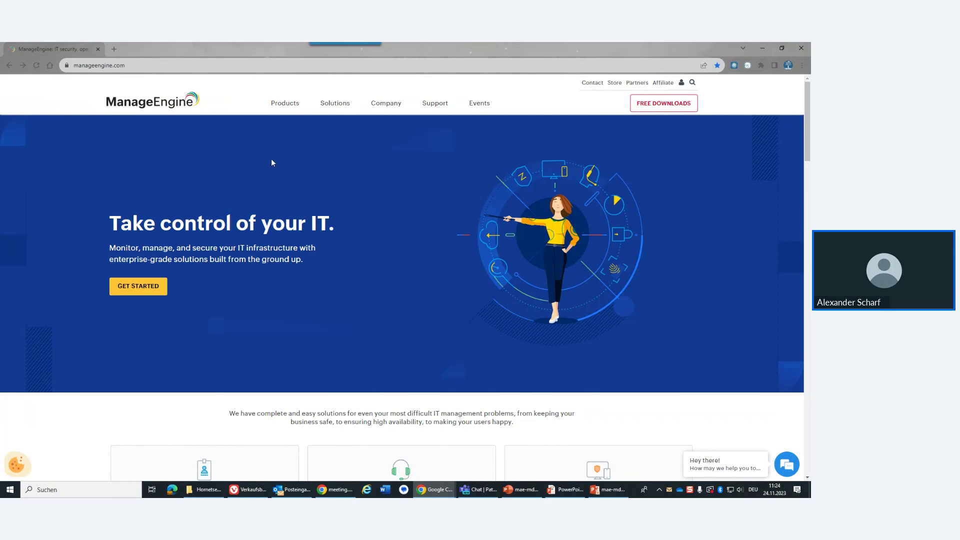
Open the Mobile Device Manager Plus product page from the unified endpoint management and security products.
mouse_move(294, 109)
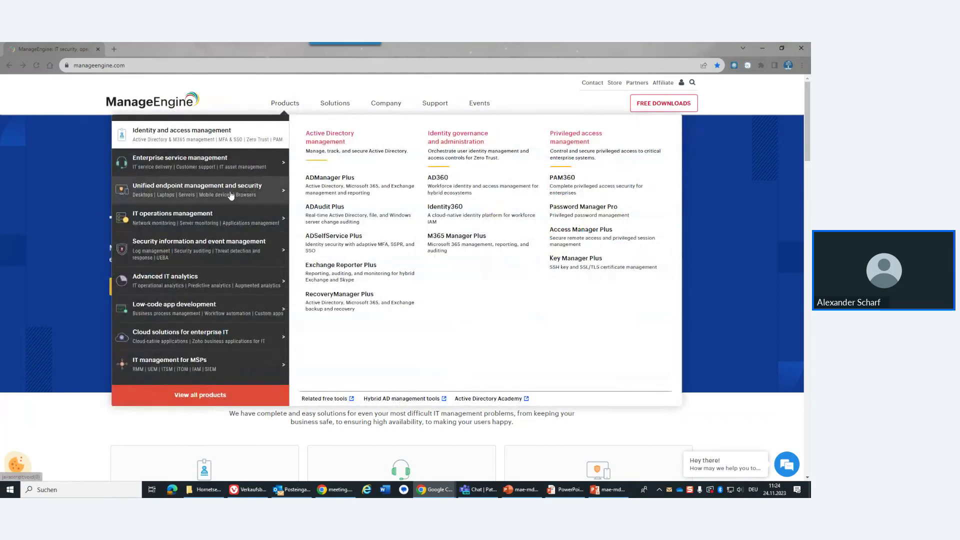
mouse_move(231, 195)
click(350, 194)
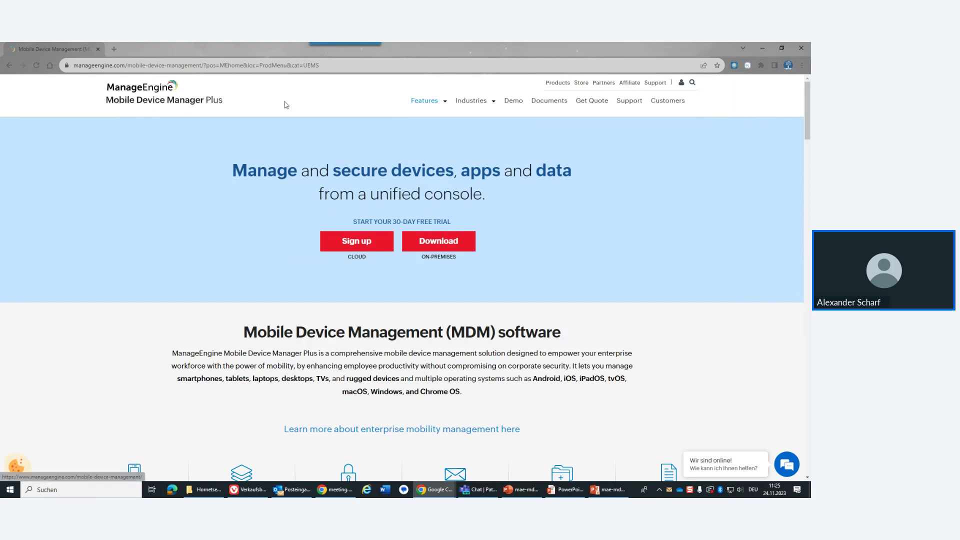
Open demo.mobiledevicemanagerplusmsp.com in a new browser tab.
click(114, 49)
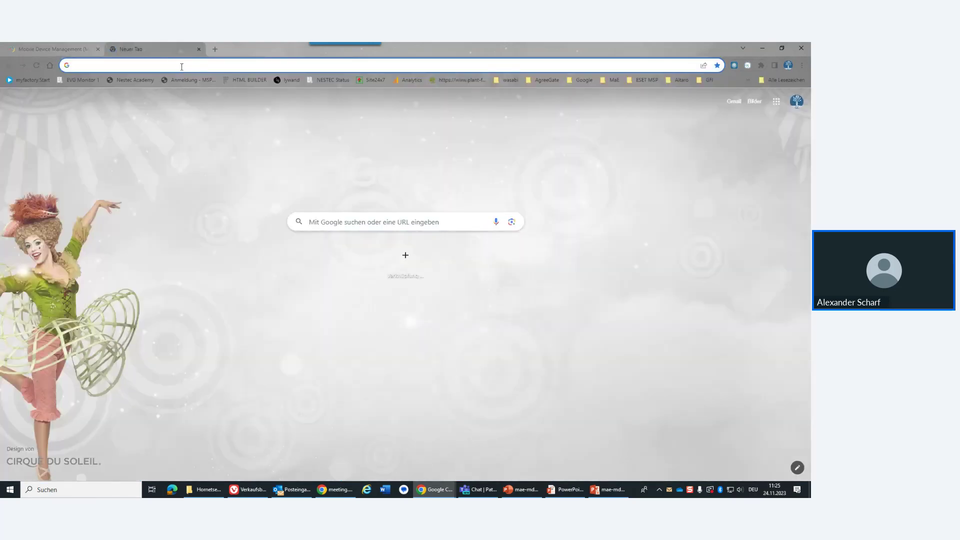
text(demo)
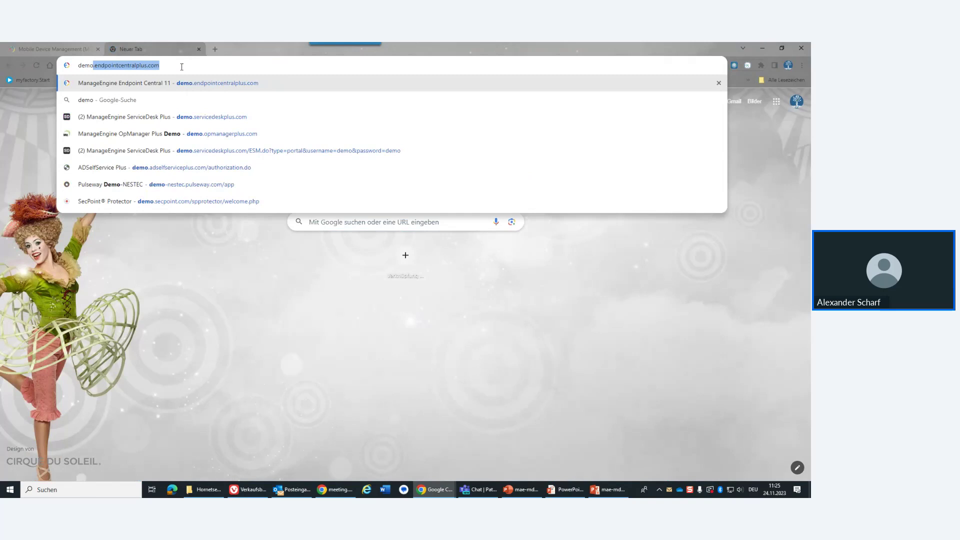
text(.mo)
key(End)
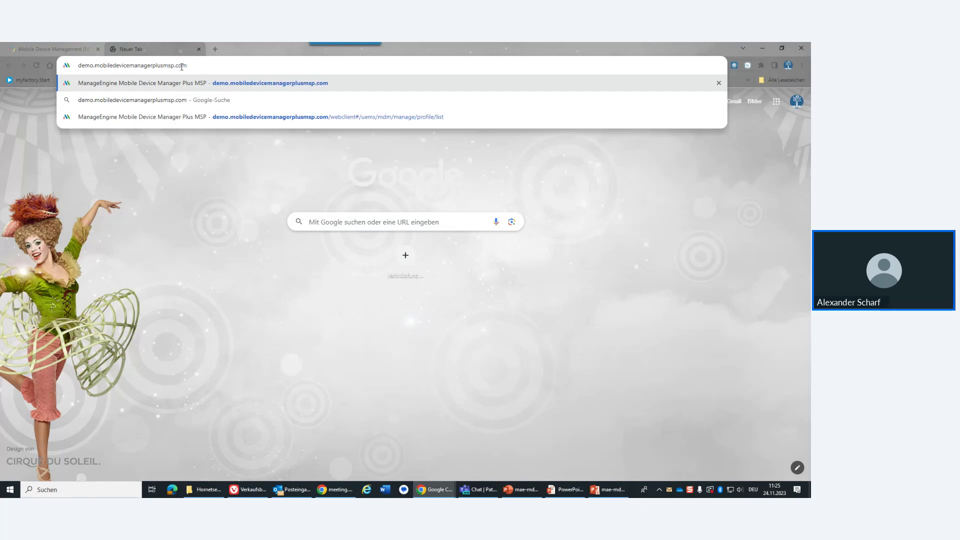
key(Return)
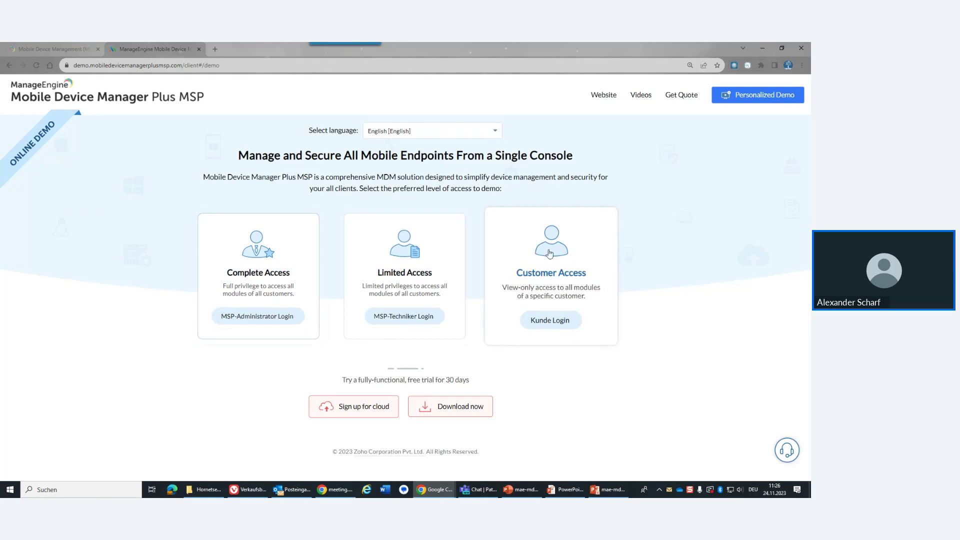
Set the online demo's language to Deutsch [German].
click(474, 133)
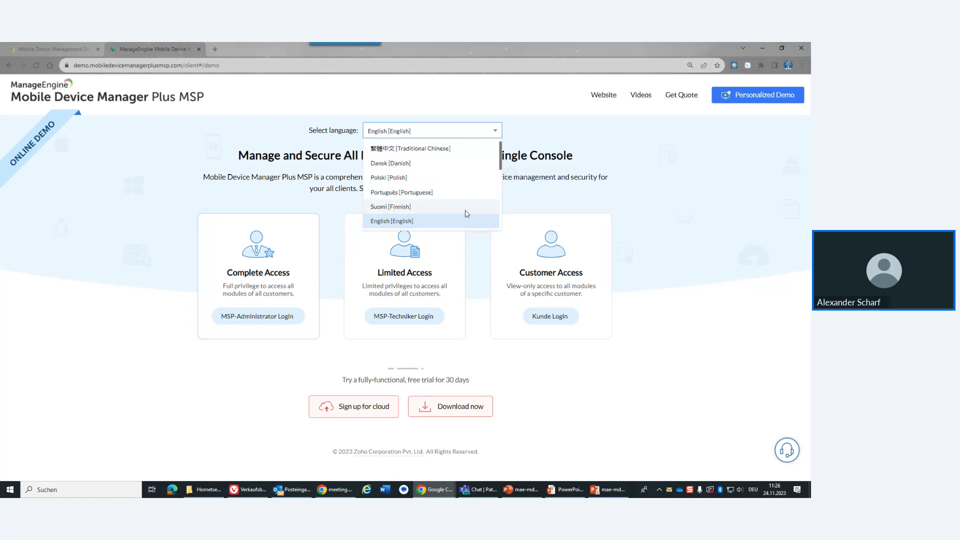
scroll(466, 213, down, 4)
scroll(466, 213, down, 3)
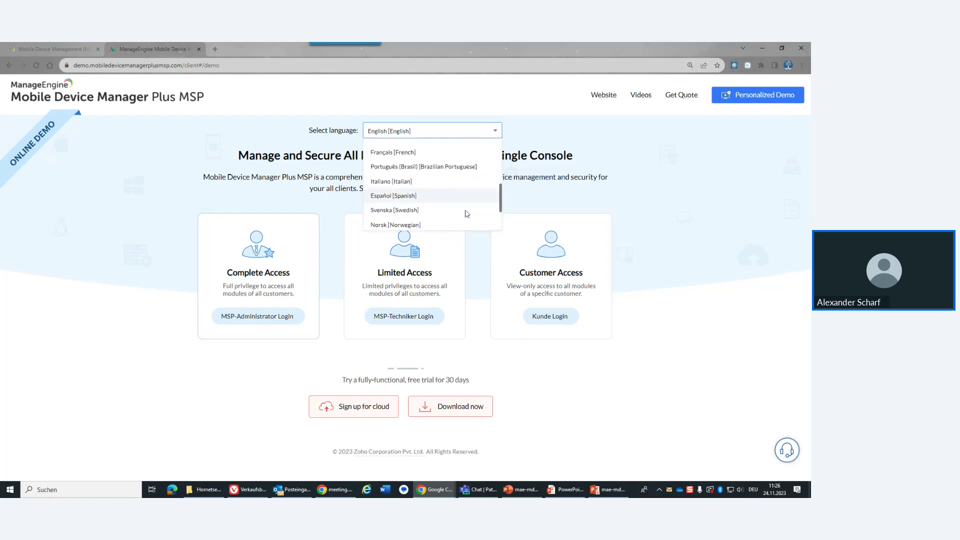
click(425, 223)
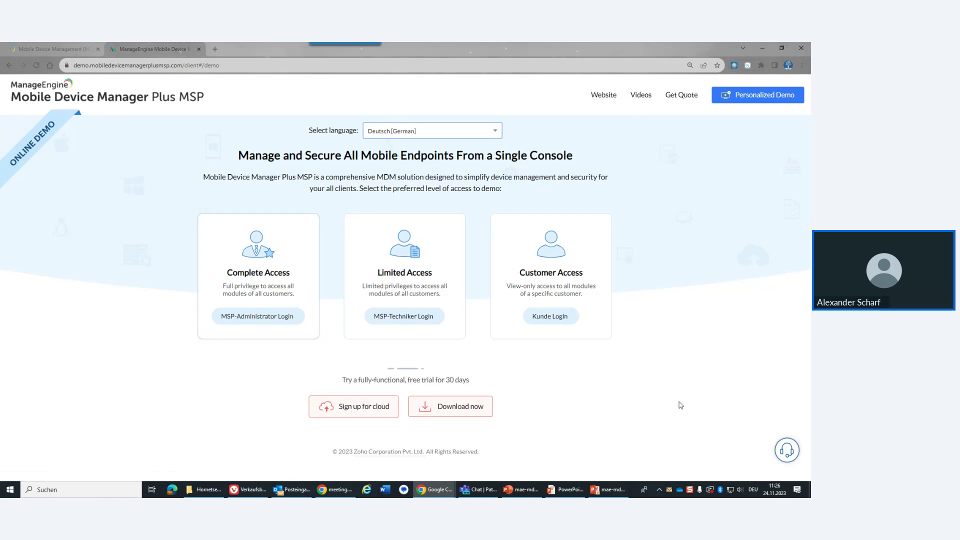
Close the online demo and access the Mobile Device Manager console from the free trial sign-up page.
click(200, 49)
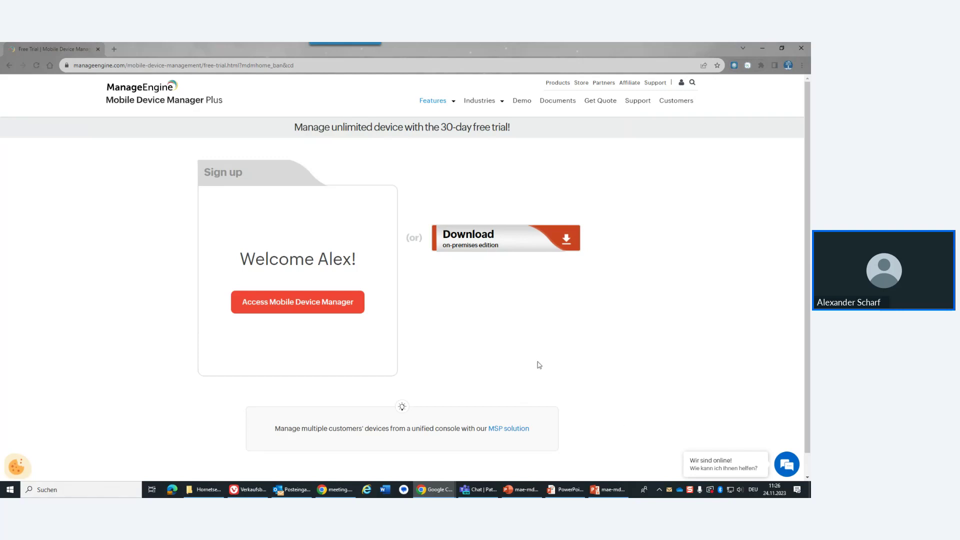
click(308, 307)
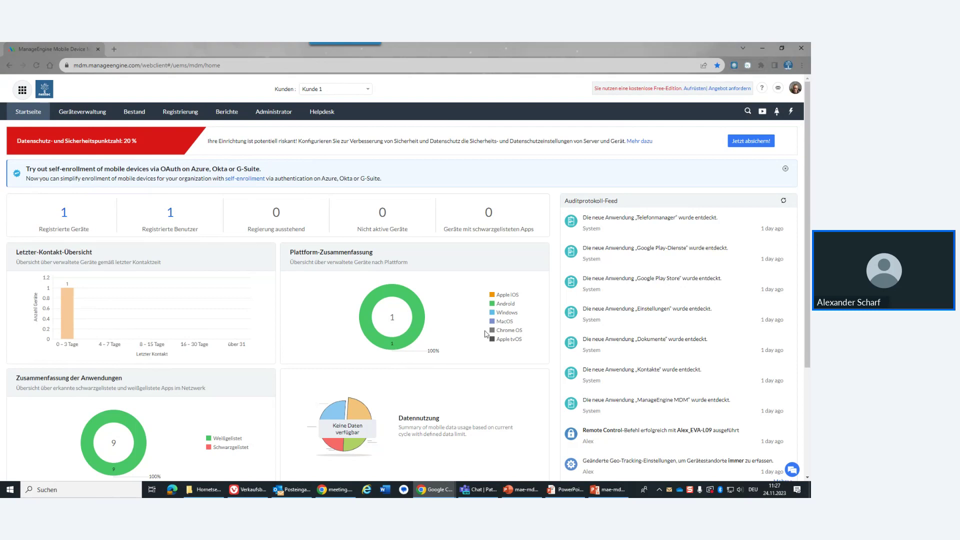
Check the available customers and switch the console to Alle Kunden to view the customer overview.
double_click(281, 91)
click(335, 95)
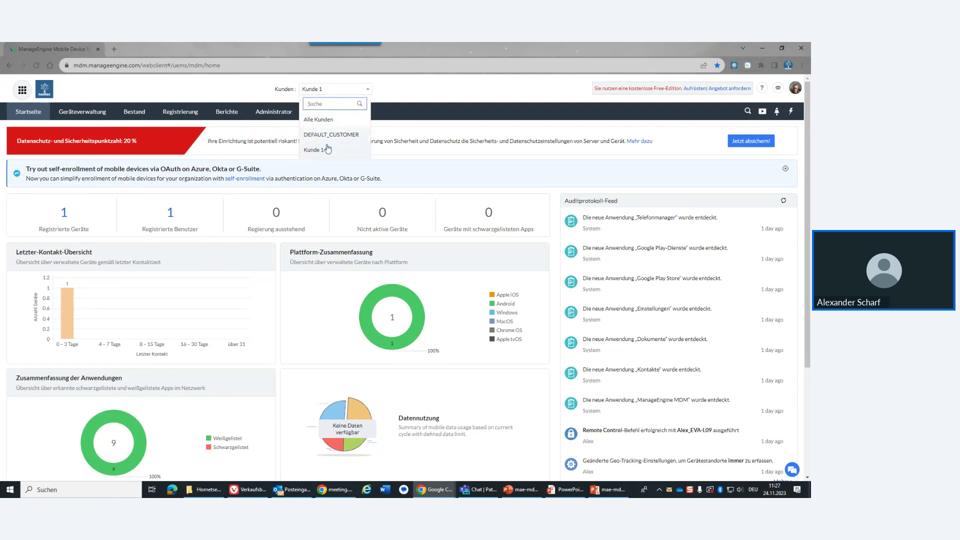
click(406, 94)
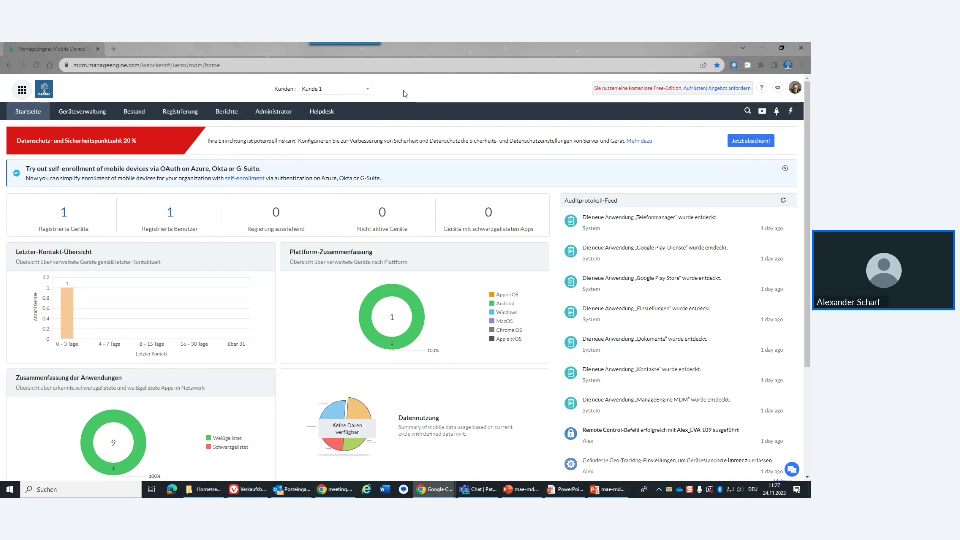
click(368, 90)
click(325, 120)
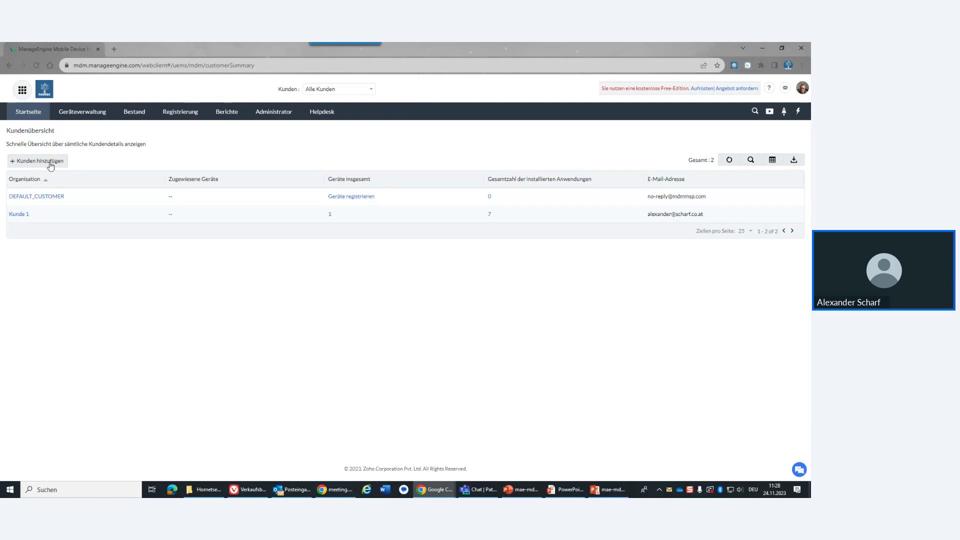
Switch the console to Kunde 1, view its server security page from the security score banner, and return to the dashboard.
click(348, 90)
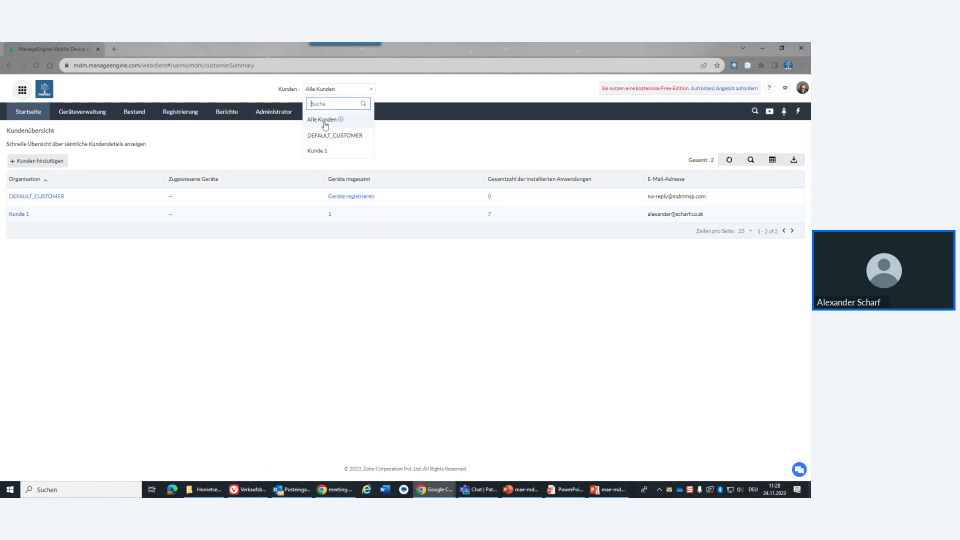
click(319, 151)
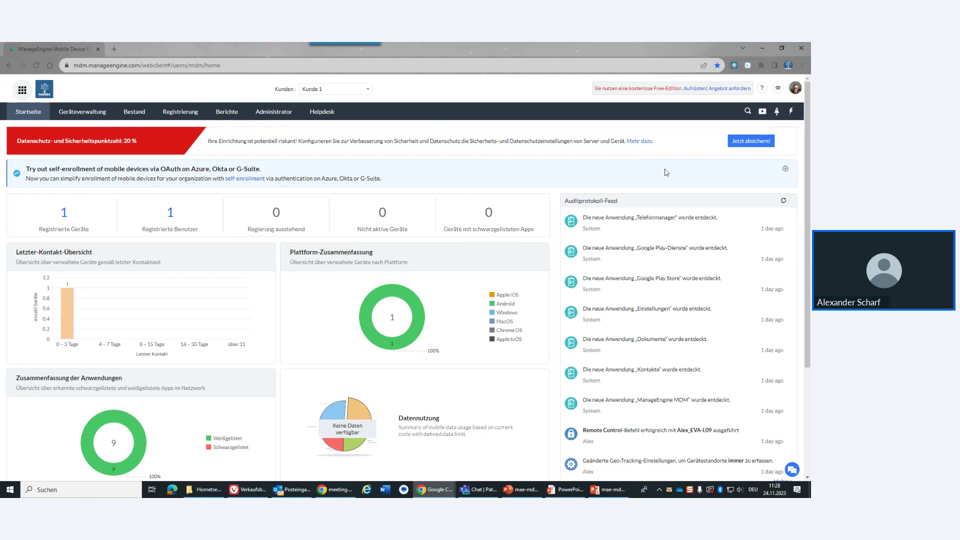
click(748, 141)
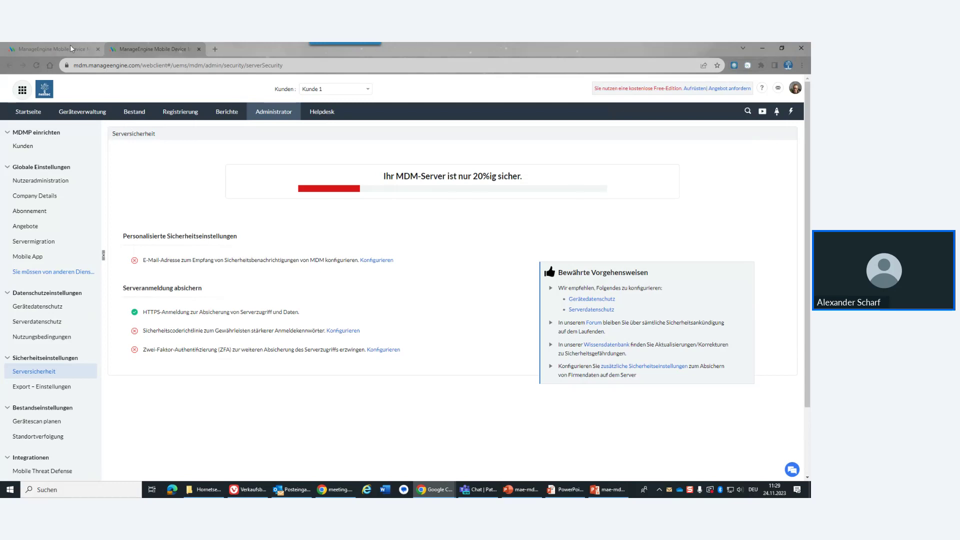
click(198, 49)
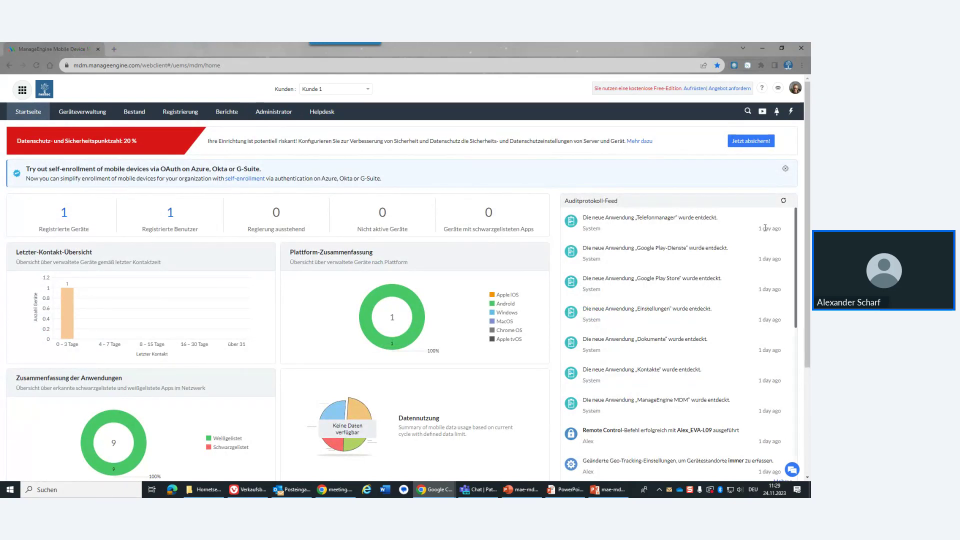
Review the recent entries in the dashboard's Auditprotokoll-Feed.
scroll(723, 340, down, 2)
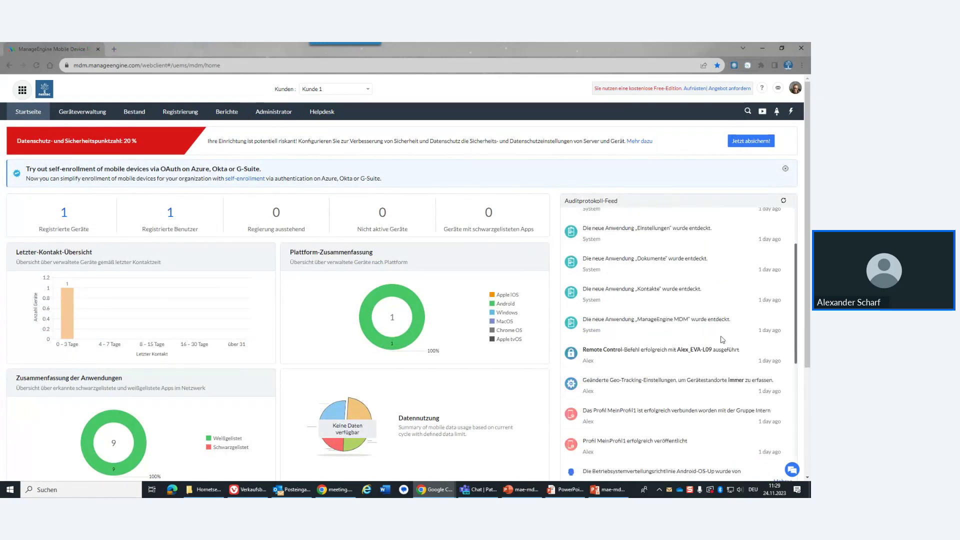
scroll(709, 401, up, 2)
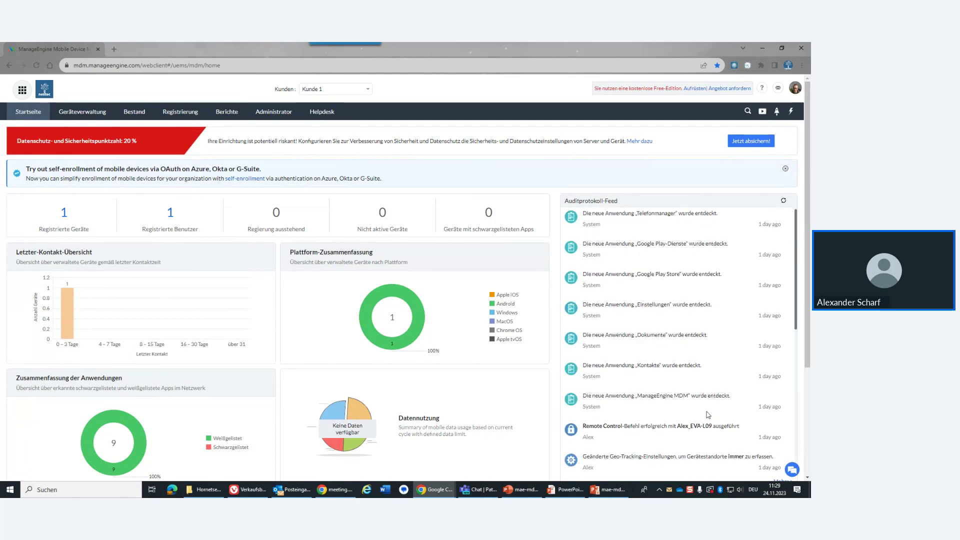
scroll(708, 414, down, 2)
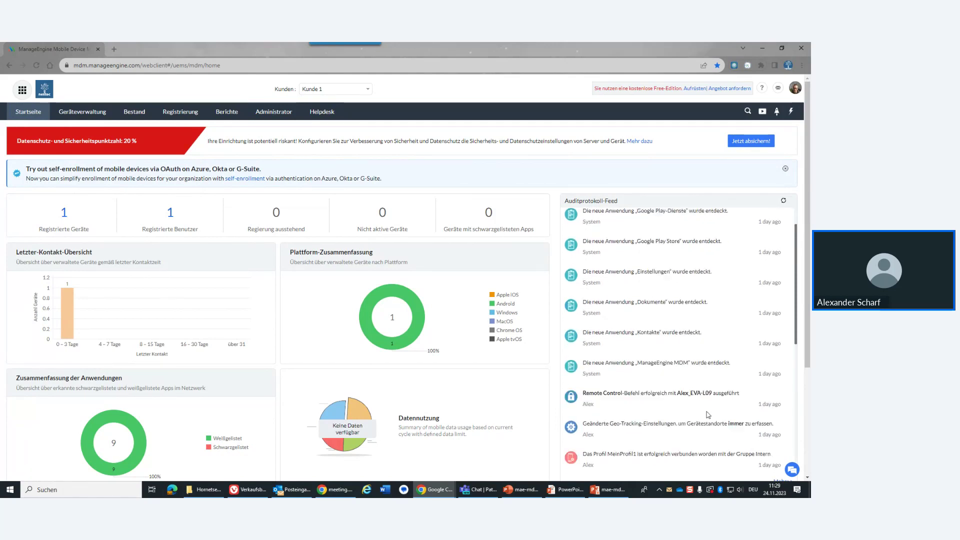
scroll(708, 415, down, 2)
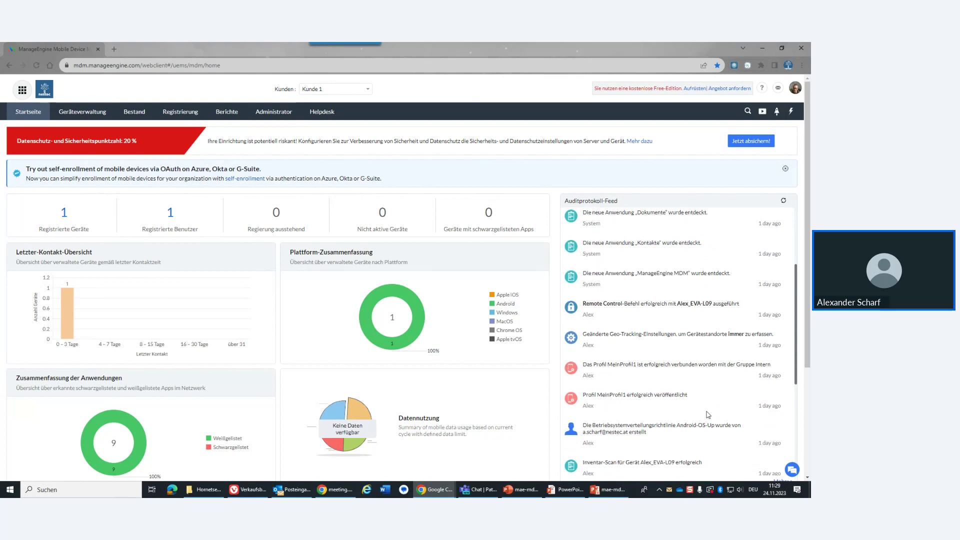
scroll(708, 415, up, 4)
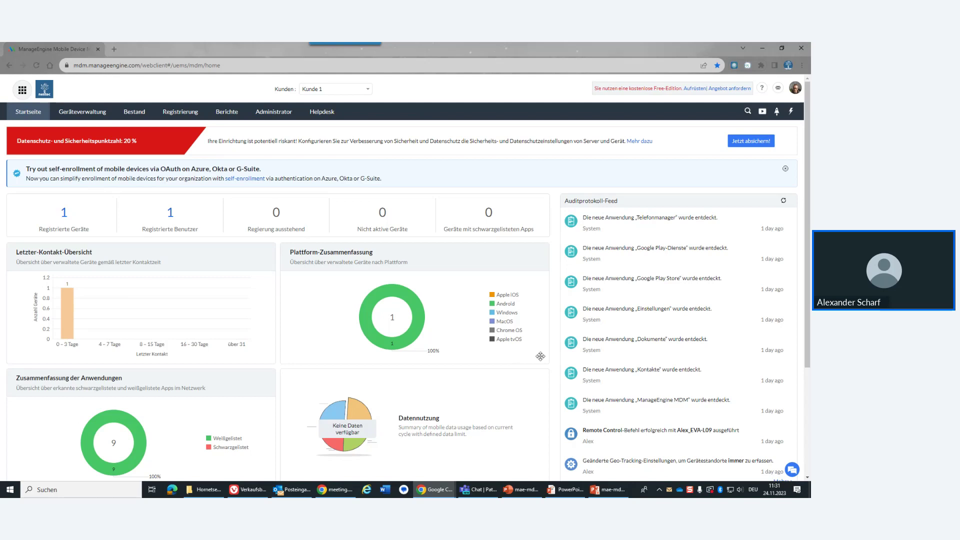
Examine the dashboard's summary charts and the Schnellverknüpfungen section, including the last-contact overview.
scroll(497, 375, down, 3)
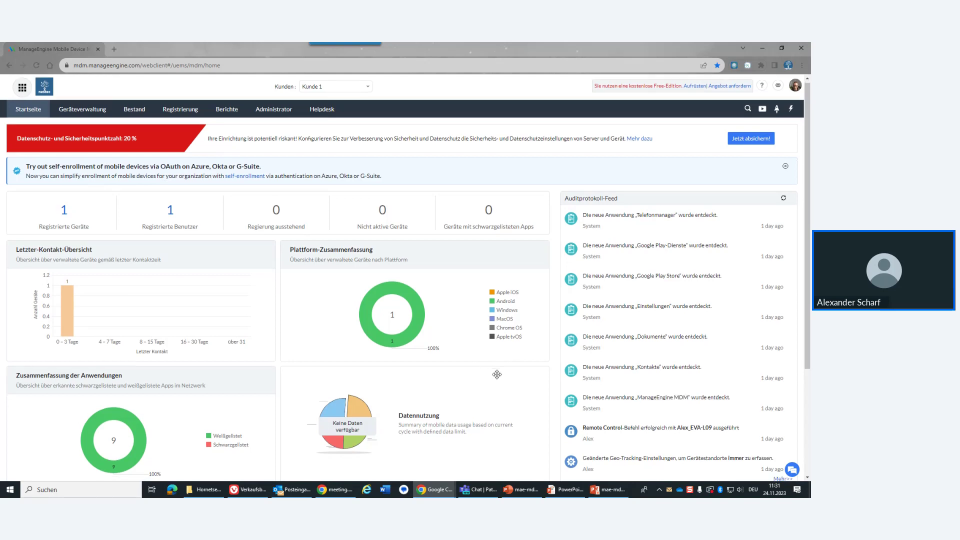
scroll(497, 375, up, 3)
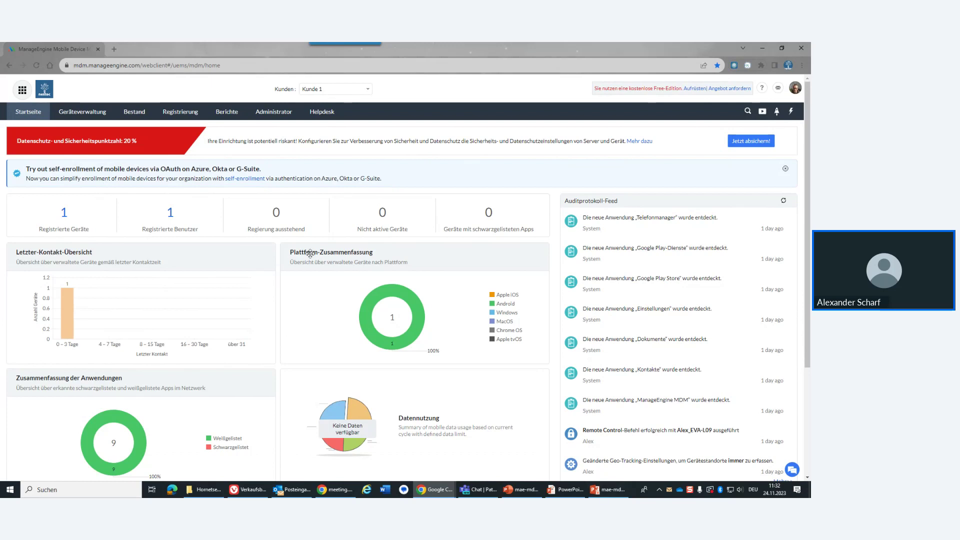
scroll(310, 254, down, 2)
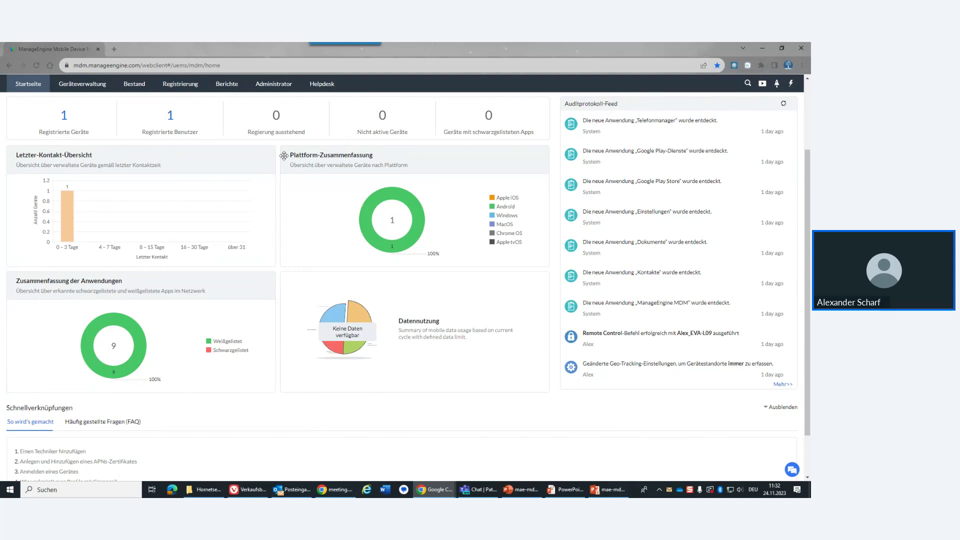
scroll(289, 200, down, 2)
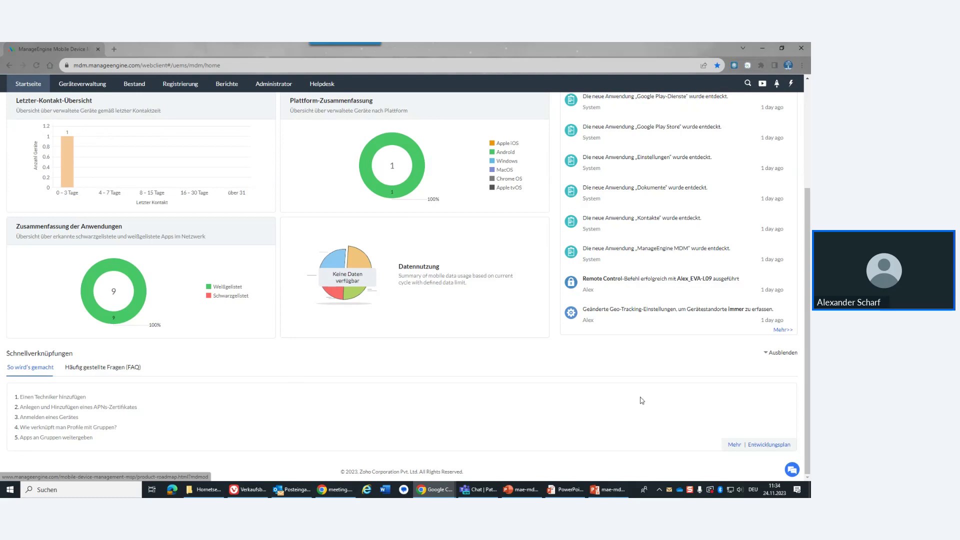
scroll(498, 402, up, 3)
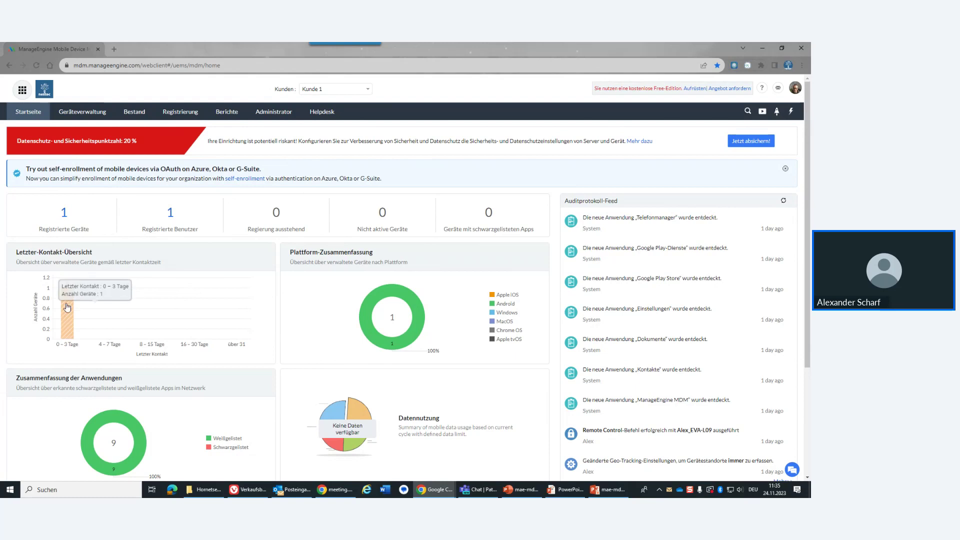
Open the list of whitelisted apps from the application summary and view the available actions for Telefonmanager and Google Play-Dienste.
scroll(248, 332, down, 3)
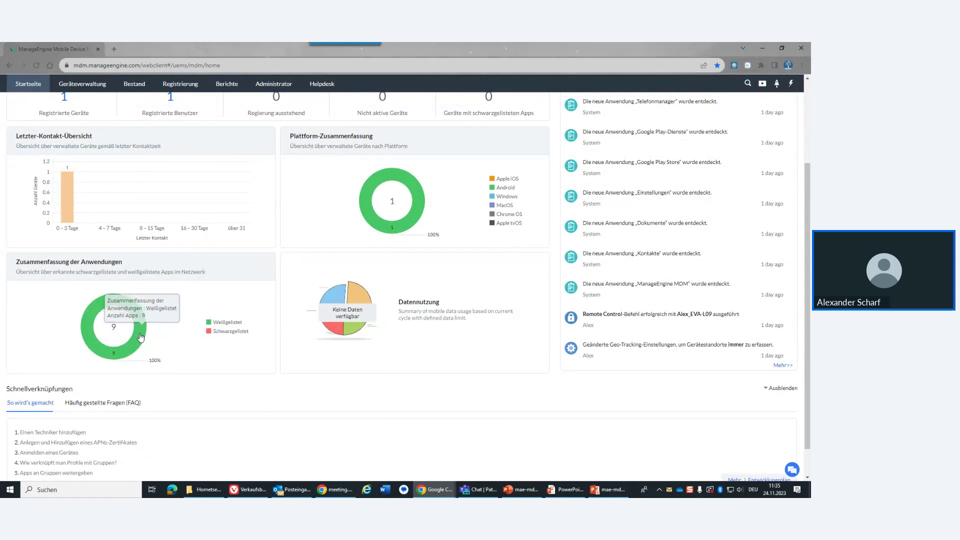
click(141, 338)
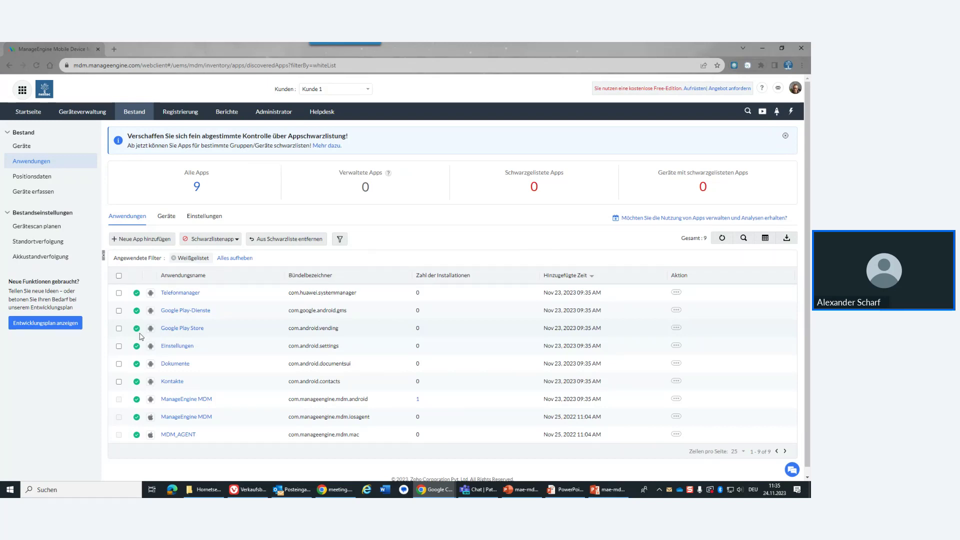
click(677, 293)
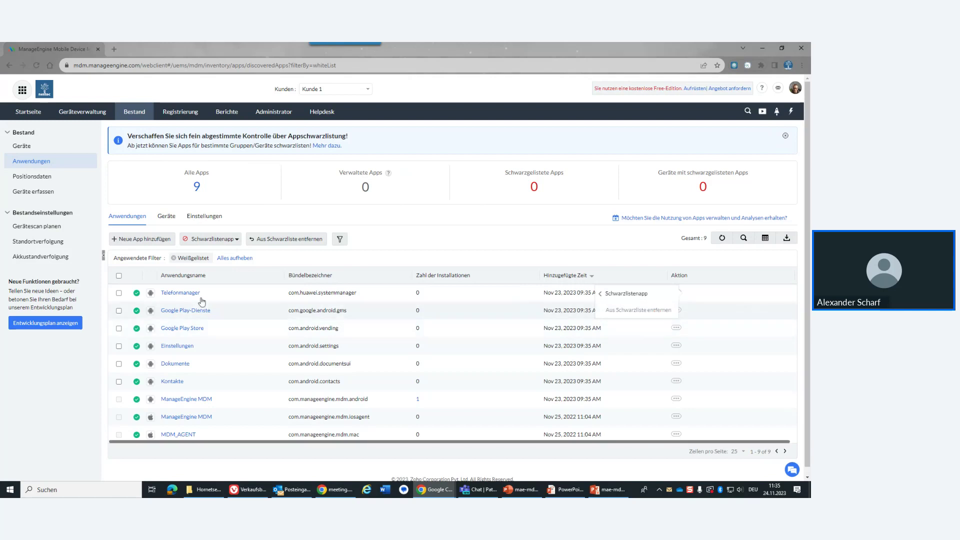
click(676, 311)
mouse_move(676, 313)
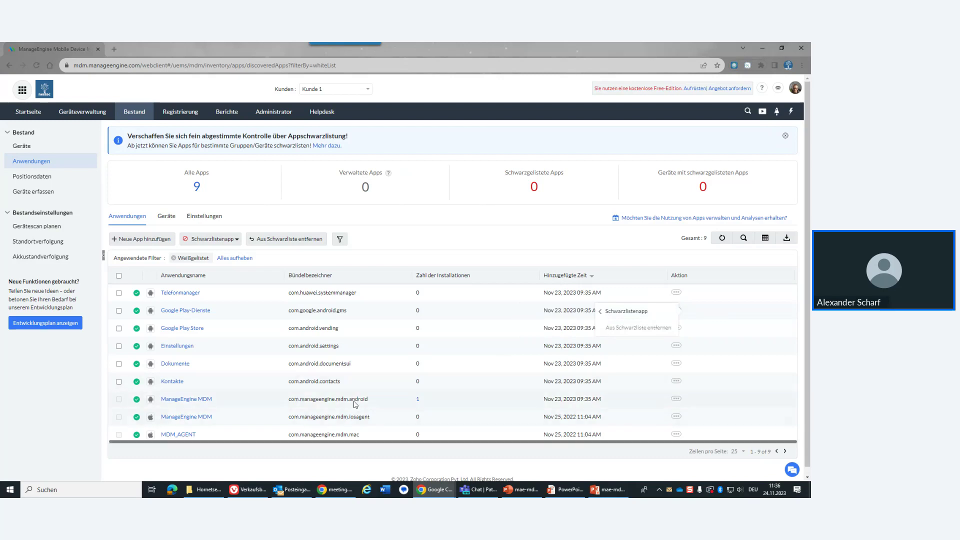
List the devices with the Android ManageEngine MDM app installed and review the EVA-L09 device's overview.
click(418, 400)
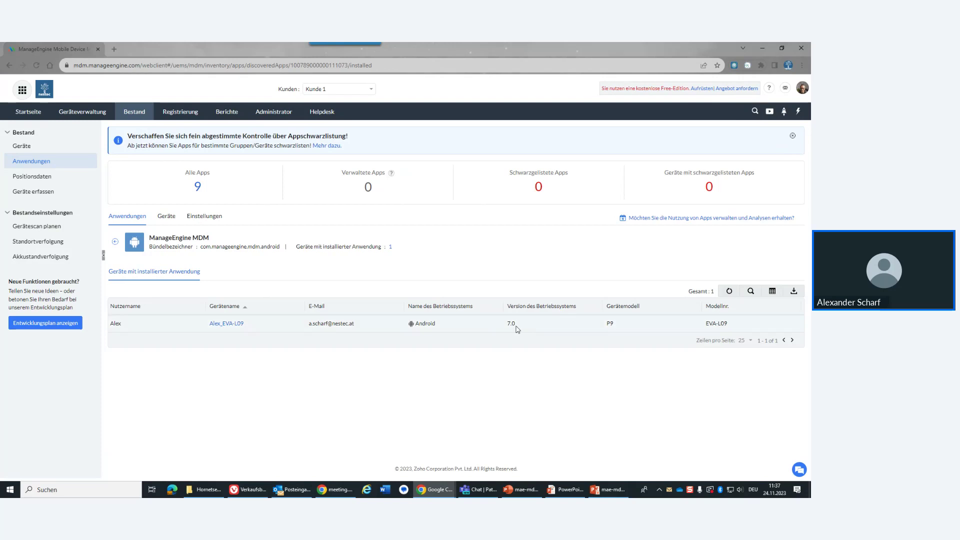
click(238, 325)
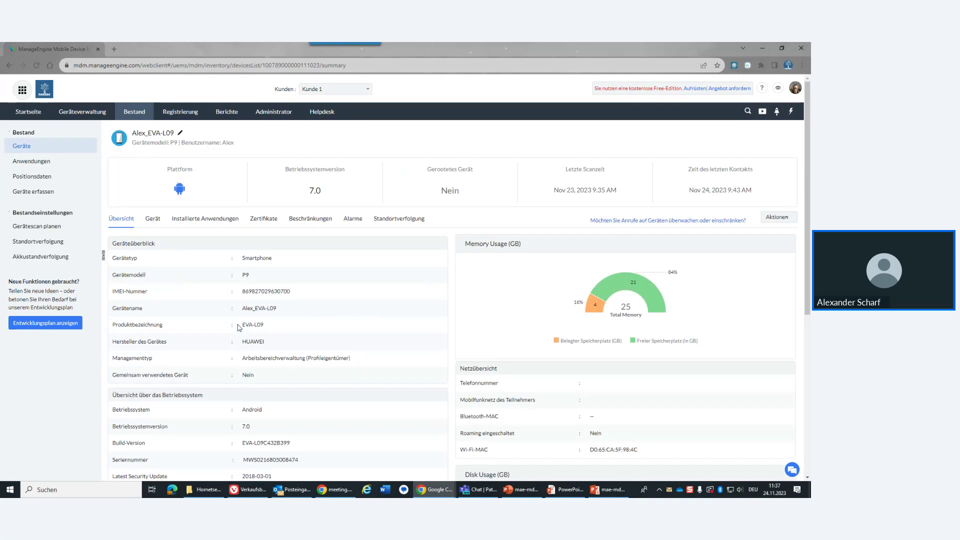
scroll(324, 290, down, 1)
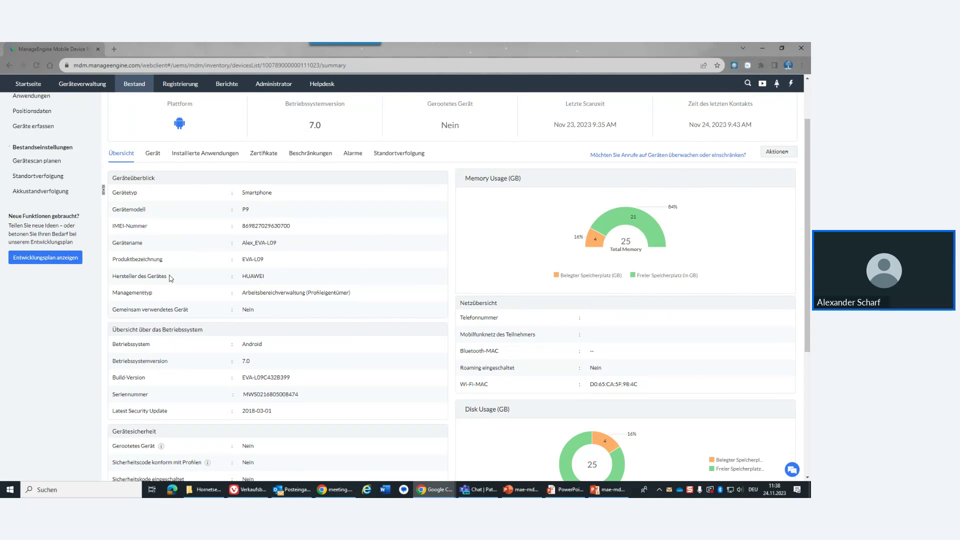
Review the EVA-L09's operating system and device security details in the overview, including the latest security update.
scroll(348, 389, down, 2)
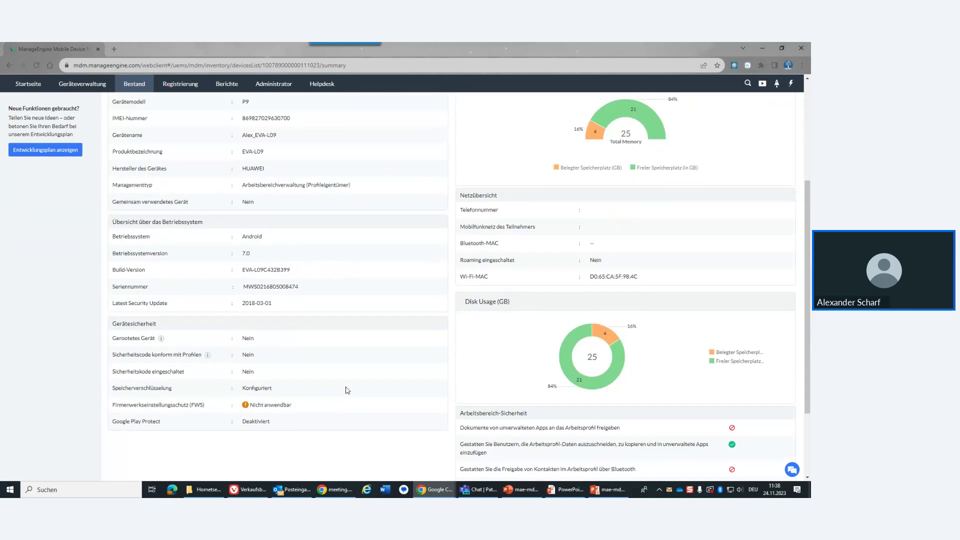
double_click(249, 303)
scroll(340, 394, up, 4)
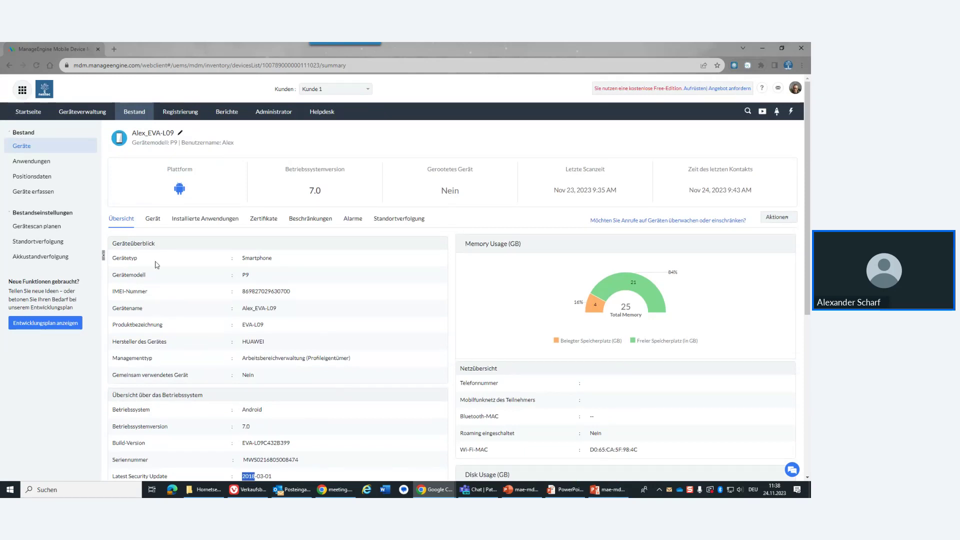
Open the EVA-L09's detailed device information and review its serial number, storage, memory and processor entries.
click(153, 219)
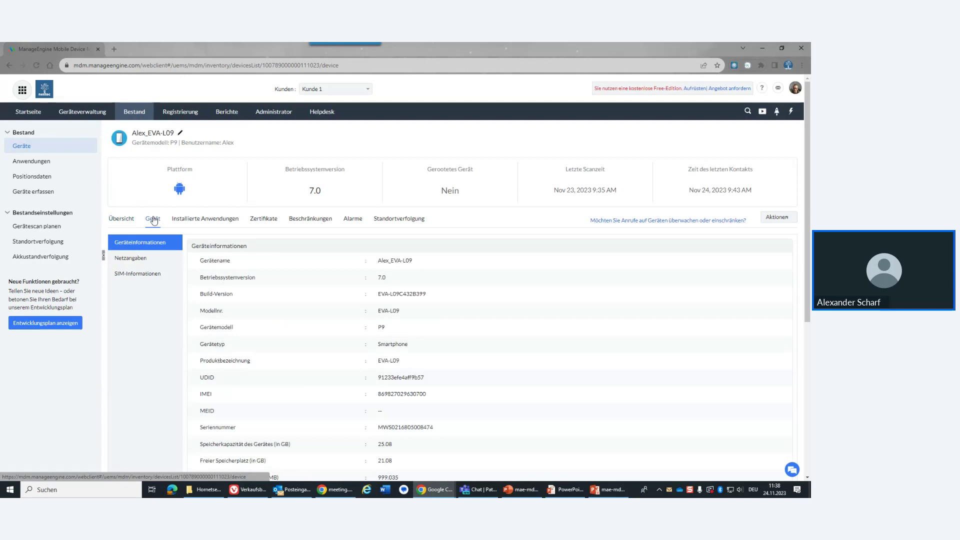
double_click(415, 428)
scroll(611, 375, down, 4)
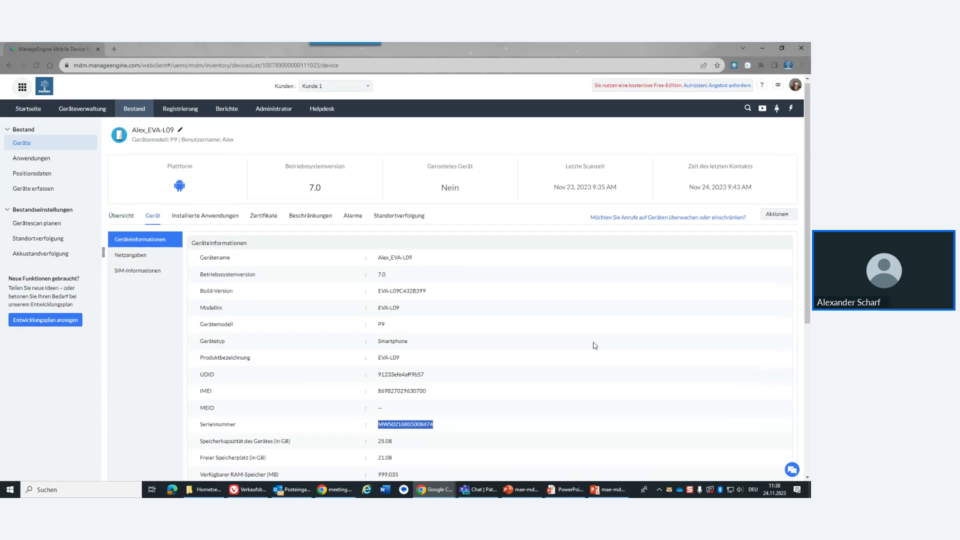
scroll(551, 384, down, 2)
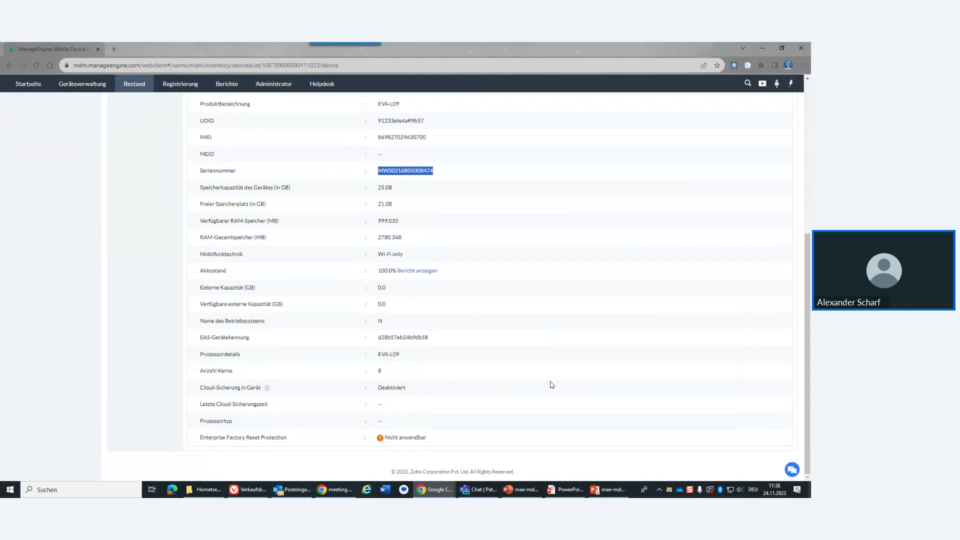
scroll(552, 384, up, 5)
scroll(552, 385, up, 1)
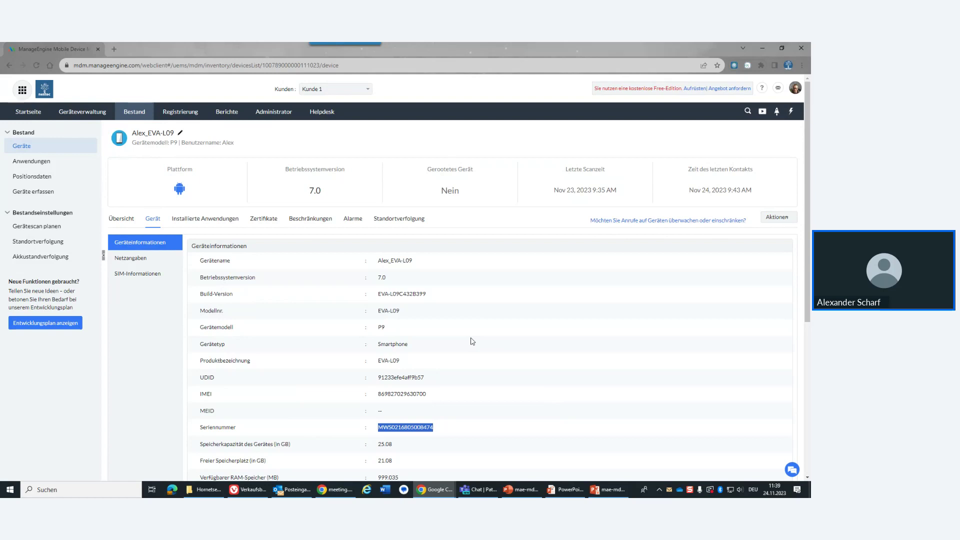
Check the applications and certificates installed on the EVA-L09.
click(212, 225)
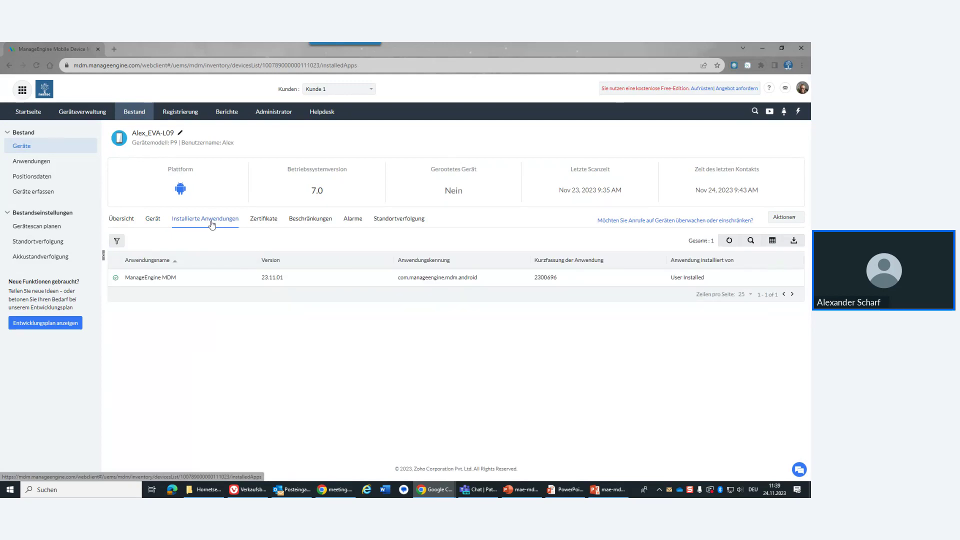
click(265, 224)
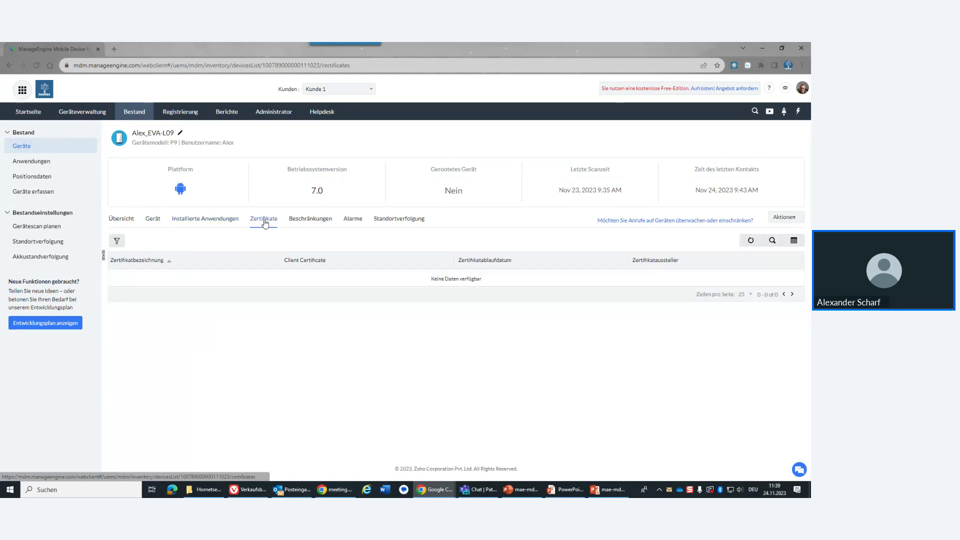
Examine the EVA-L09's restrictions for device, security, browser, network and applications, including the Market-fremde Apps installieren entry.
click(307, 223)
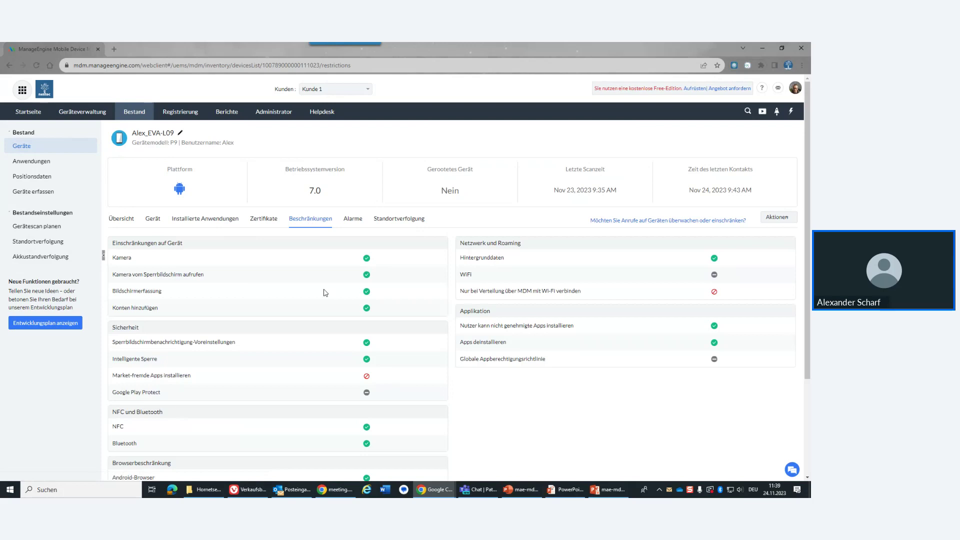
scroll(326, 293, down, 1)
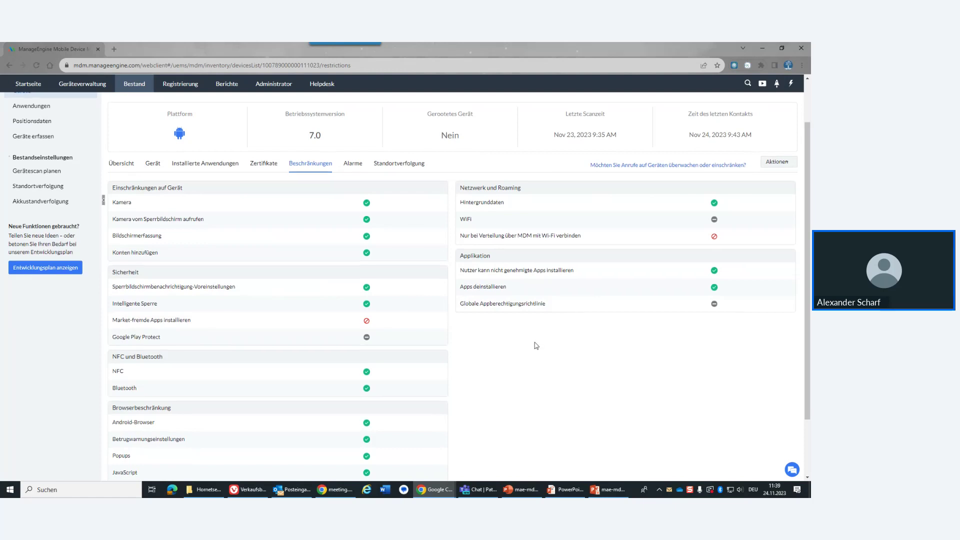
scroll(536, 345, down, 3)
scroll(536, 345, up, 3)
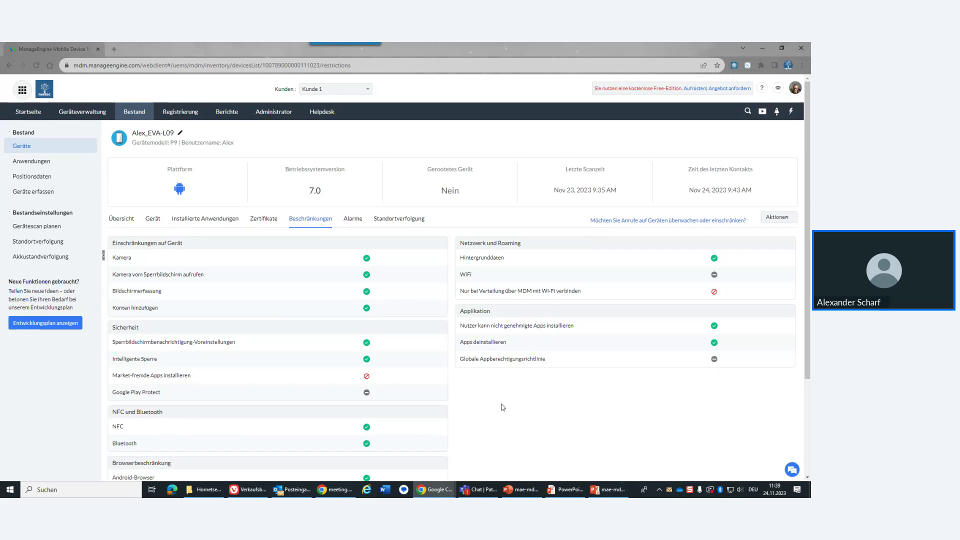
scroll(502, 408, down, 1)
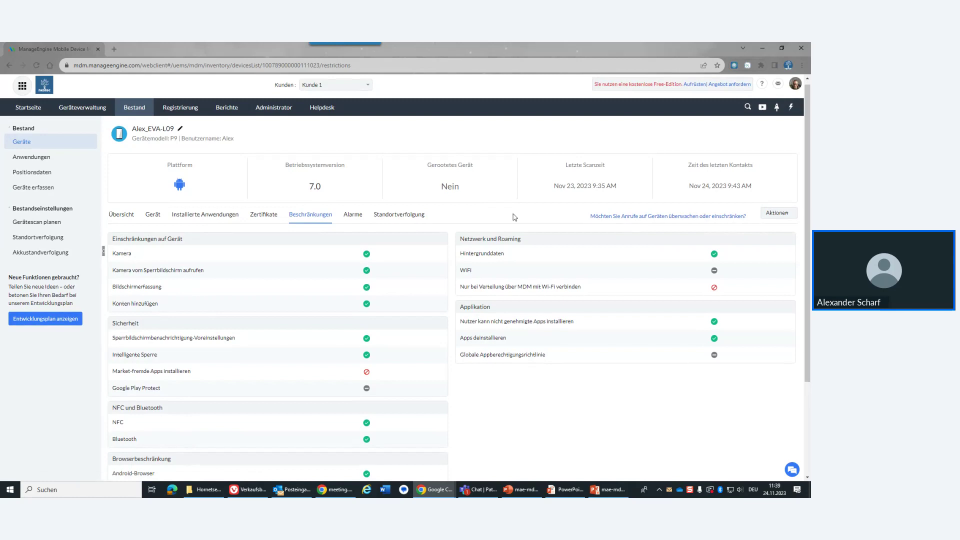
scroll(581, 377, down, 1)
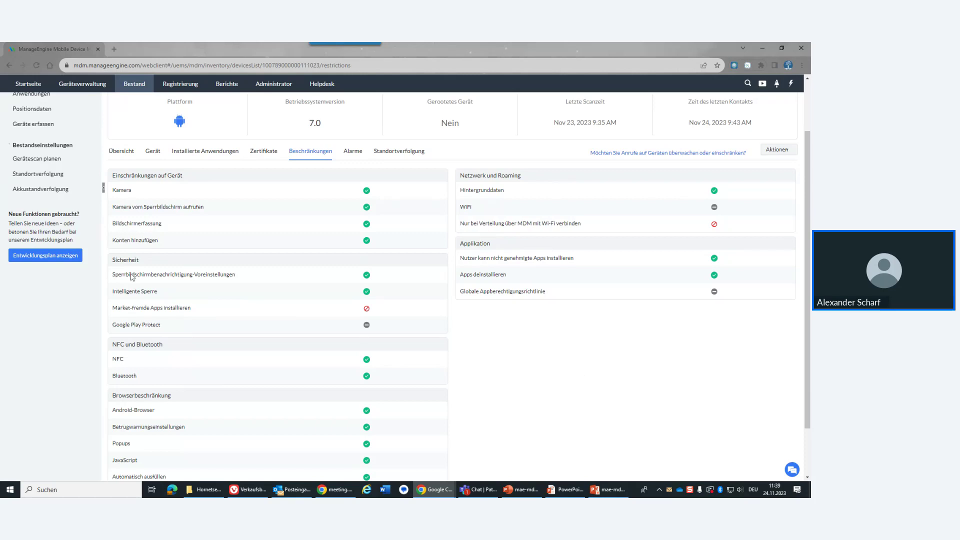
double_click(146, 308)
scroll(408, 372, down, 2)
scroll(407, 383, up, 3)
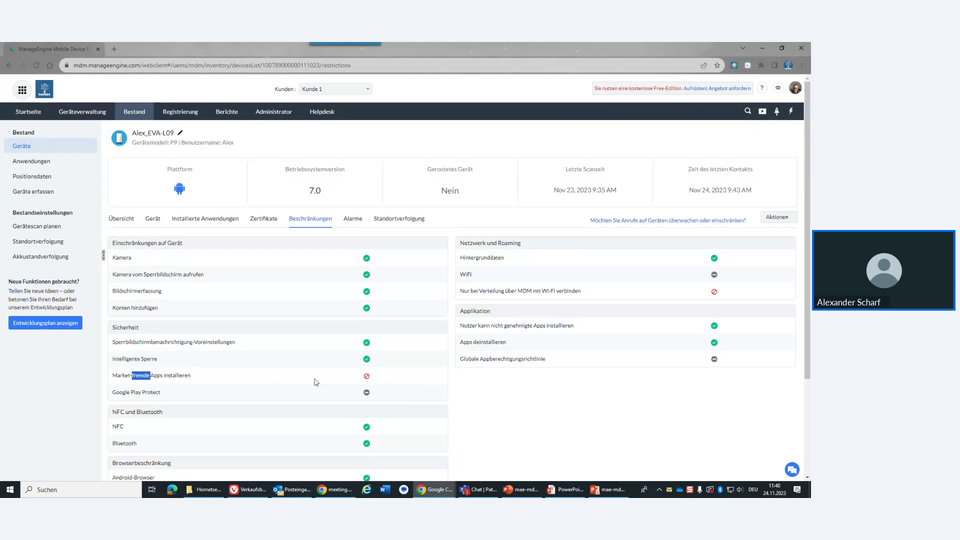
scroll(316, 383, down, 2)
scroll(316, 382, up, 2)
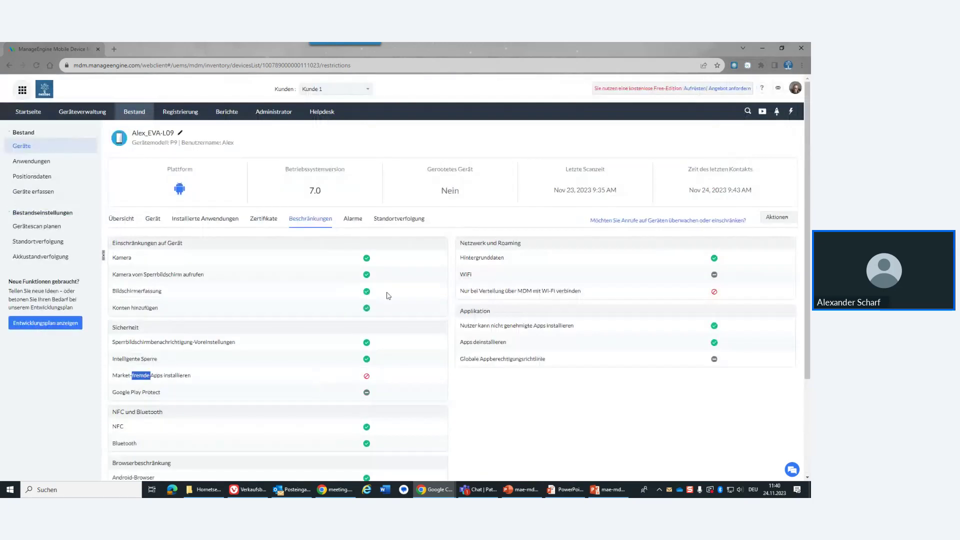
Check the EVA-L09's alarms and examine its last tracked location closely on the map.
click(358, 224)
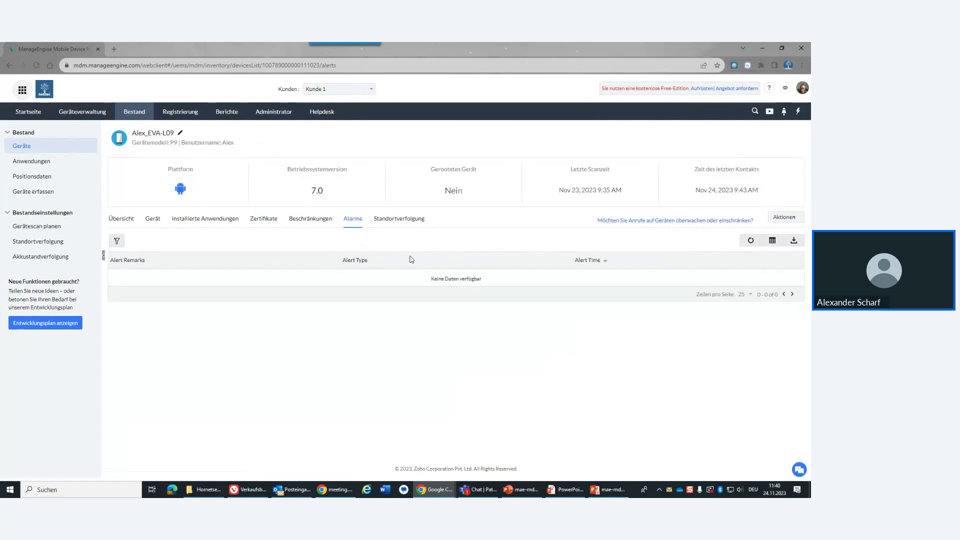
click(401, 220)
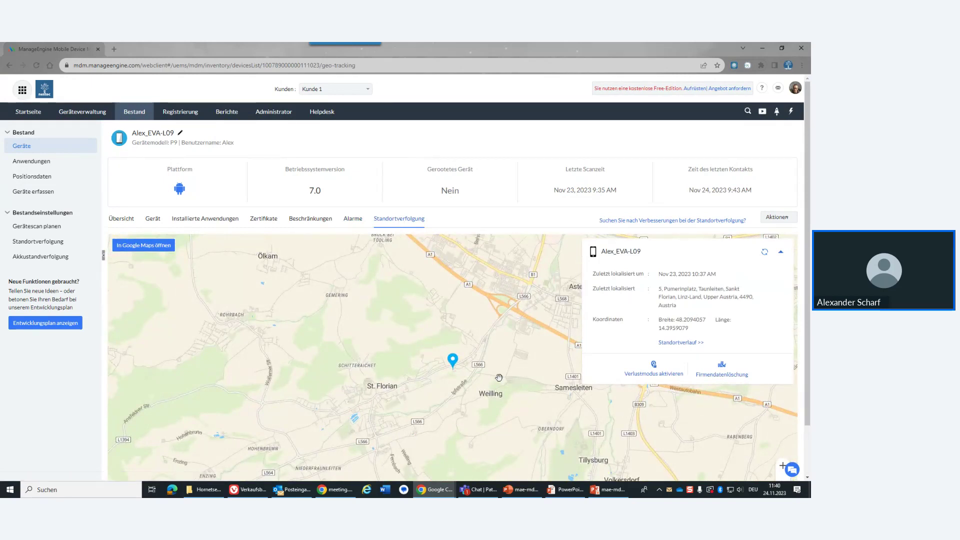
triple_click(676, 289)
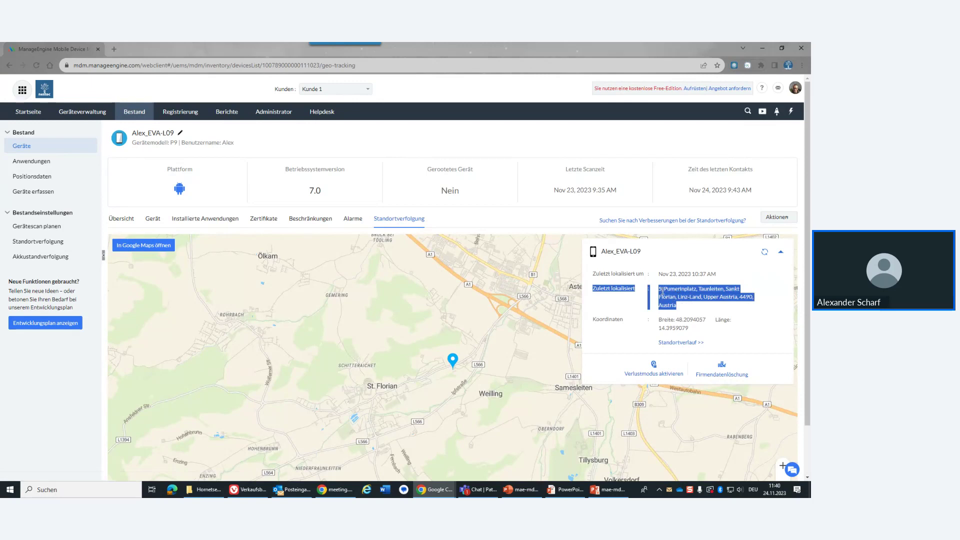
scroll(475, 373, up, 4)
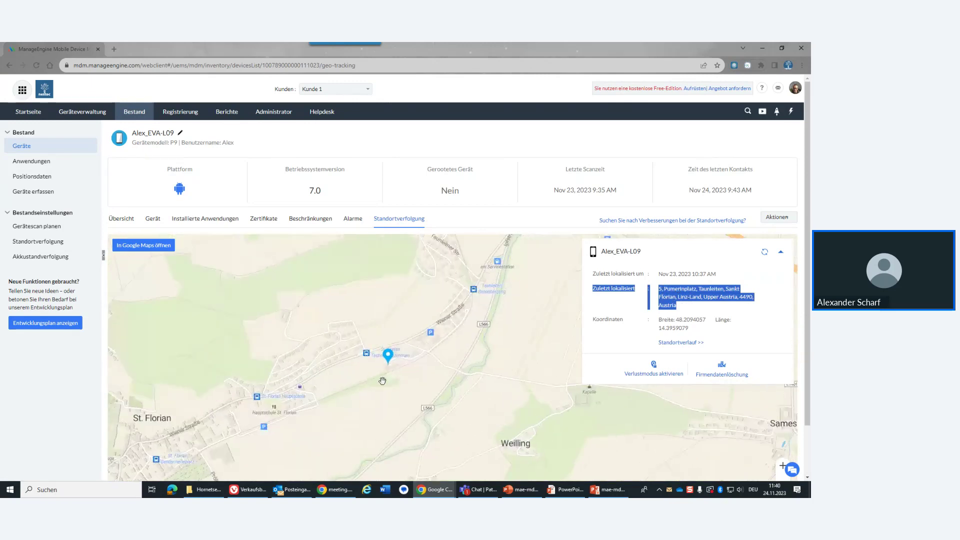
scroll(382, 381, up, 2)
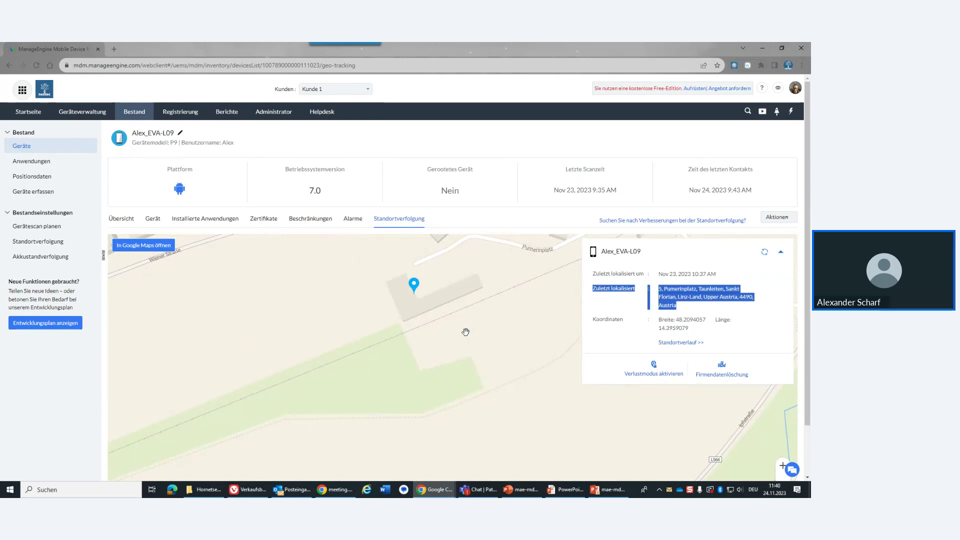
scroll(466, 332, down, 2)
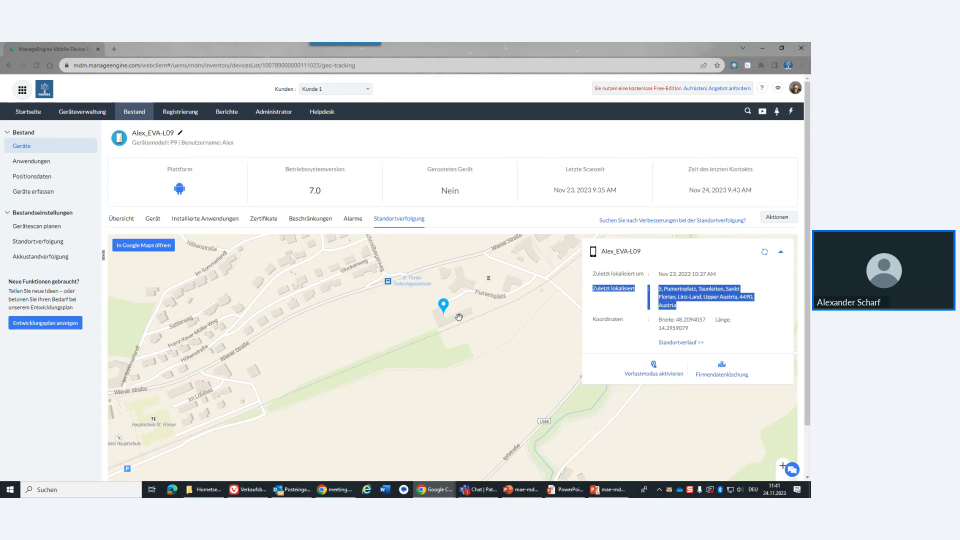
scroll(459, 317, down, 3)
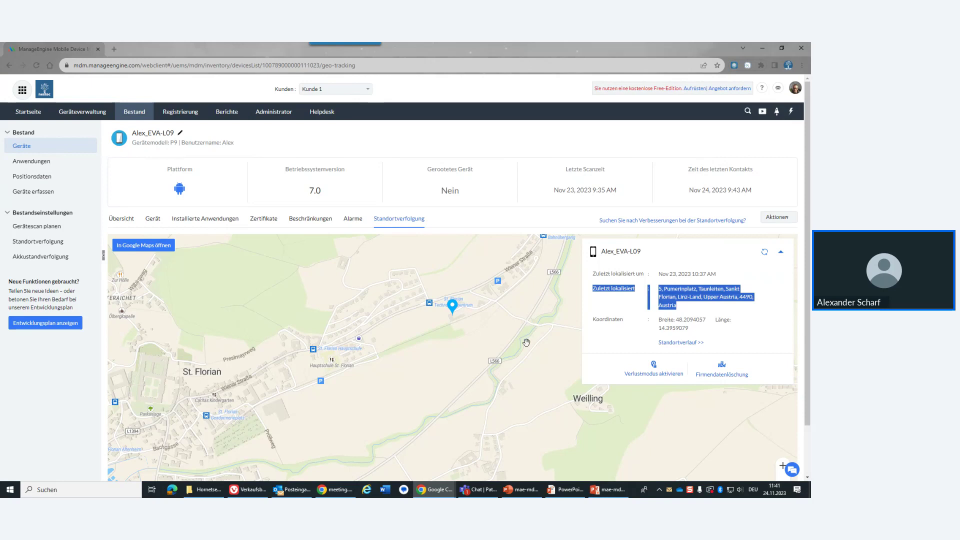
Open the Verlustmodus-Meldung settings, review the contact number and message fields, and close them without activating lost mode.
click(654, 366)
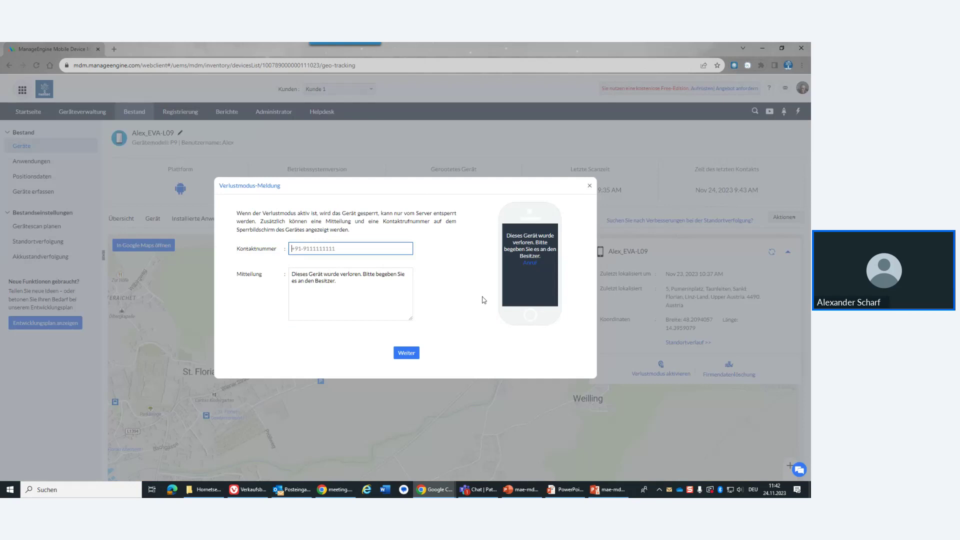
click(339, 282)
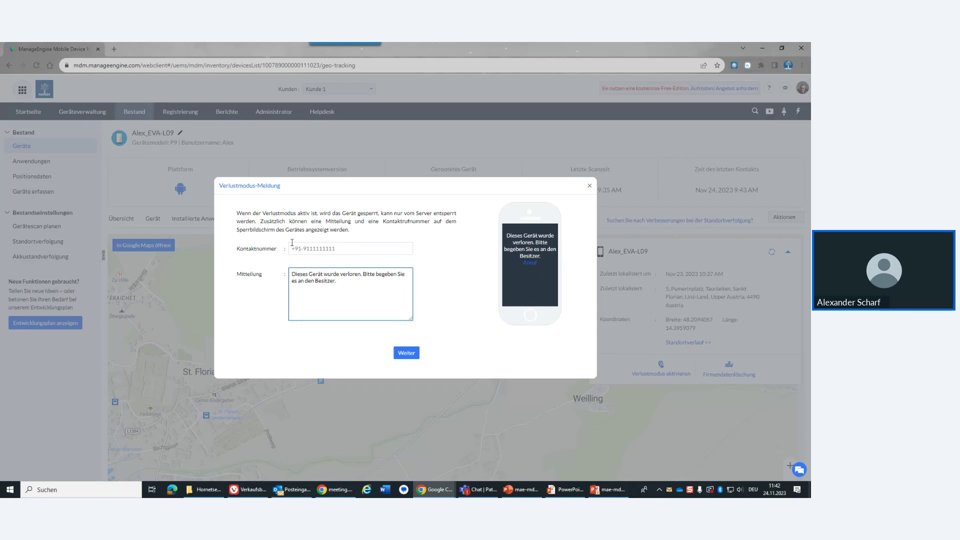
click(590, 188)
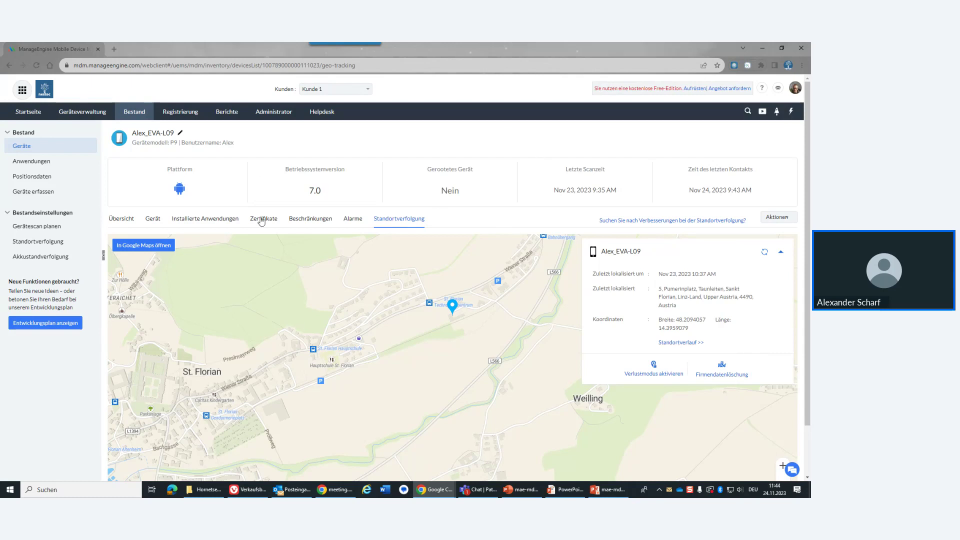
Open Geräteverwaltung, view the quick actions for enrolling devices and adding apps, and show the Verwaltung des Gerätes workflow diagram.
click(79, 114)
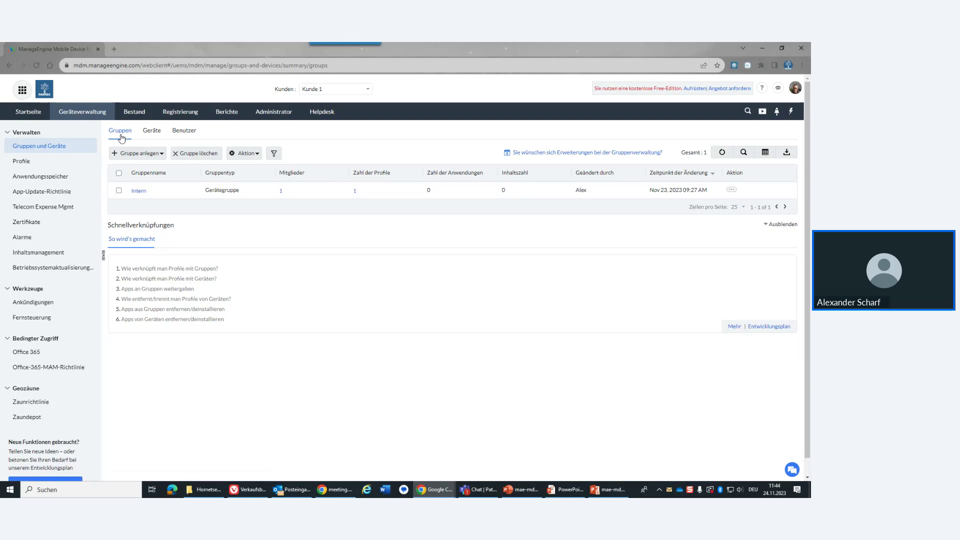
click(791, 112)
click(790, 112)
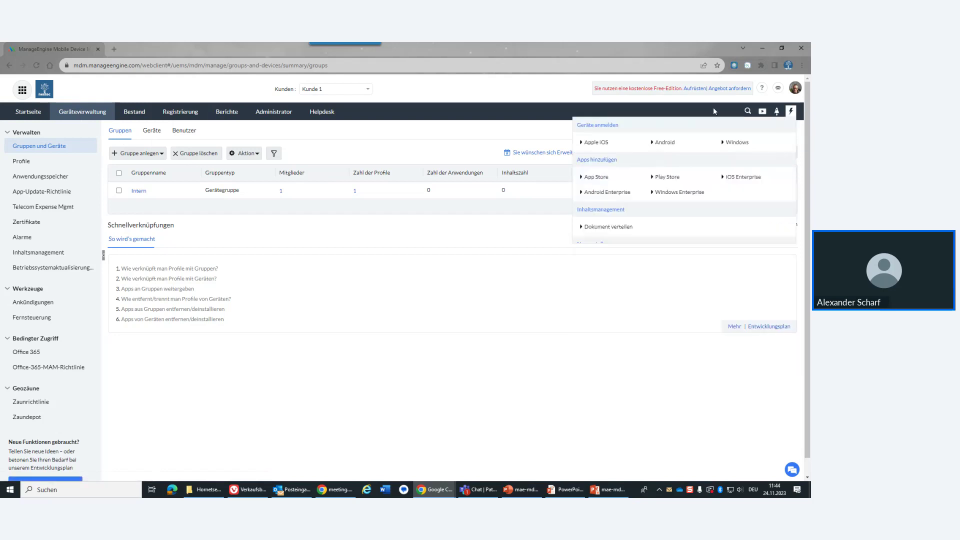
click(781, 117)
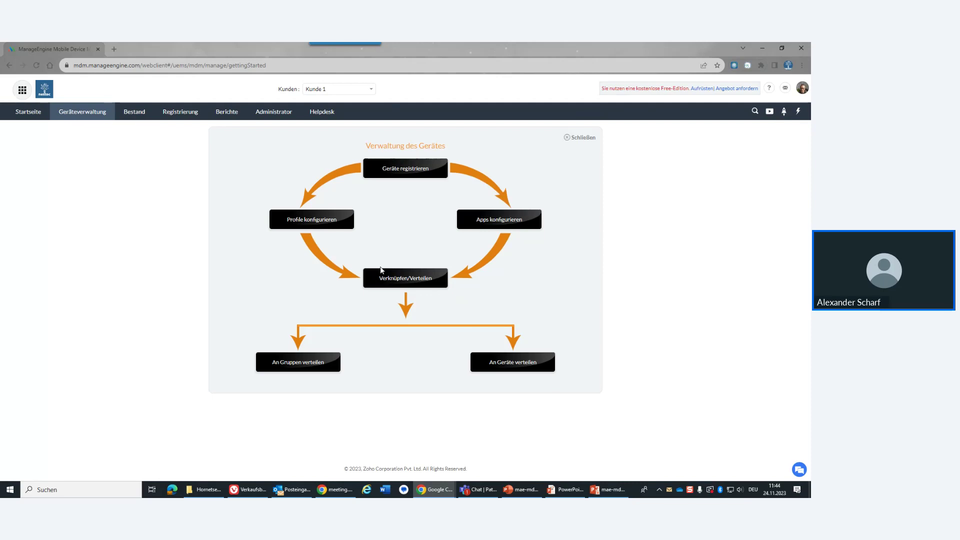
Open the profile list in Geräteverwaltung and view the platforms offered for a new profile.
click(89, 116)
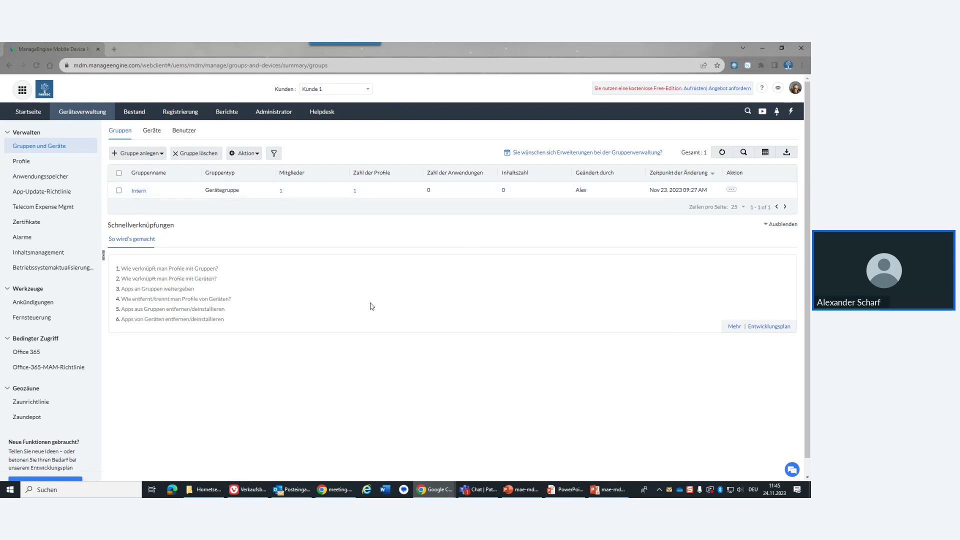
click(33, 165)
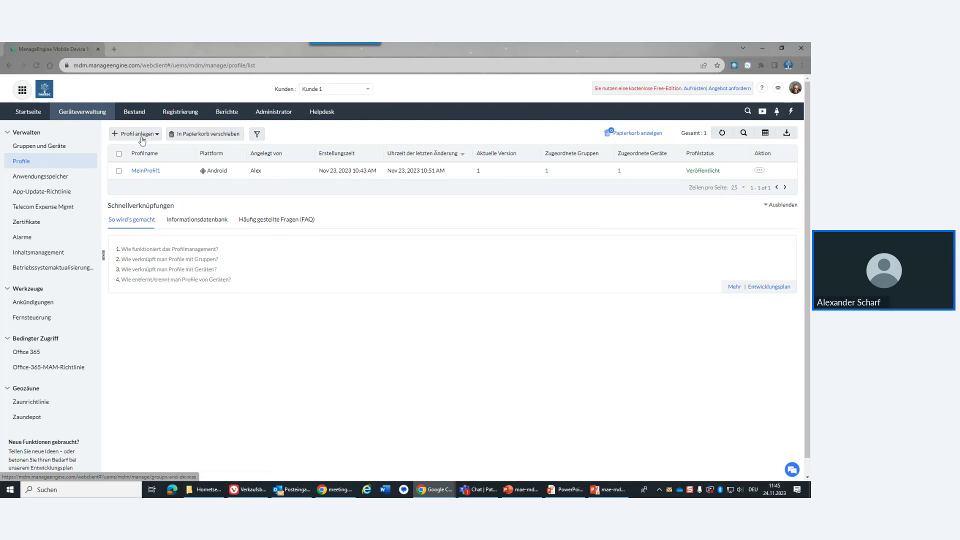
click(160, 135)
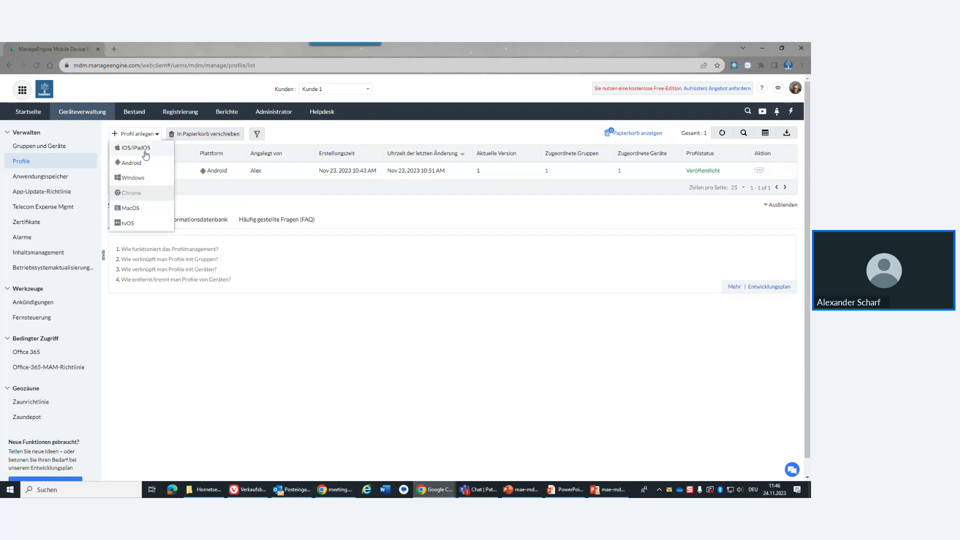
scroll(140, 156, down, 1)
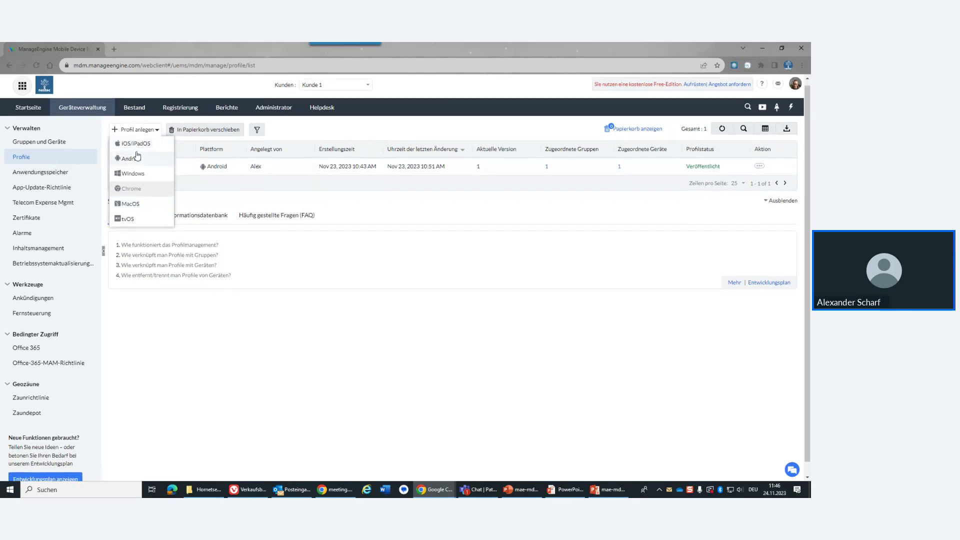
click(437, 214)
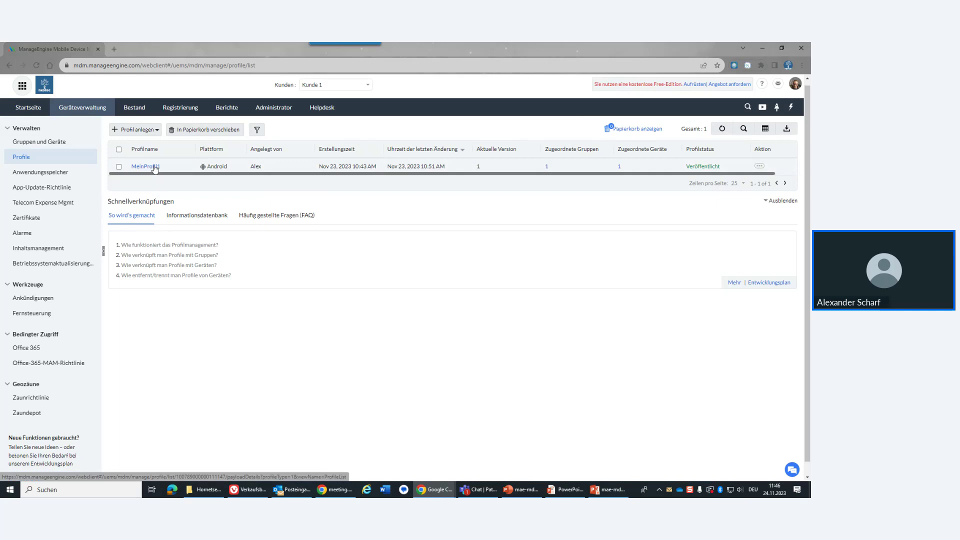
Create an Android MDM profile named MeinProfil2 for the device scope and continue to its configuration.
click(143, 129)
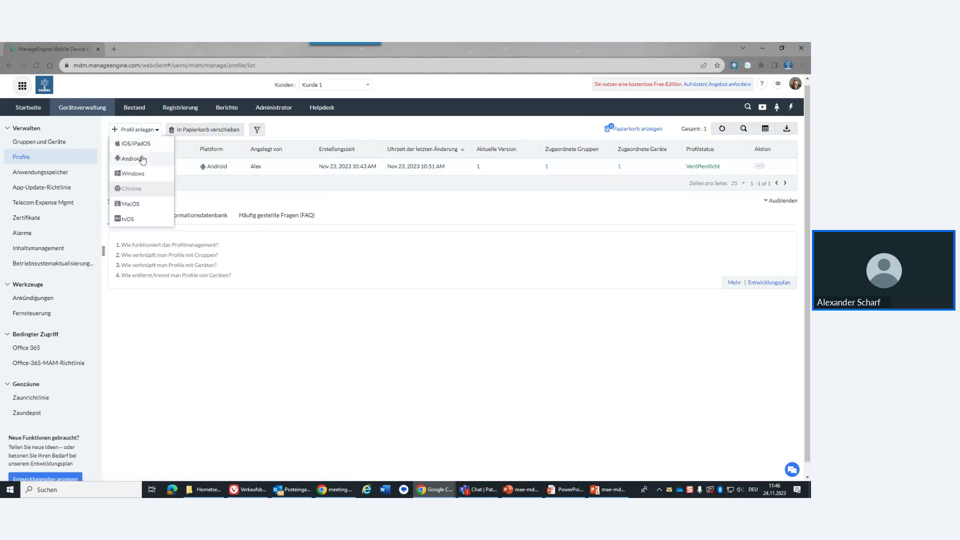
click(143, 159)
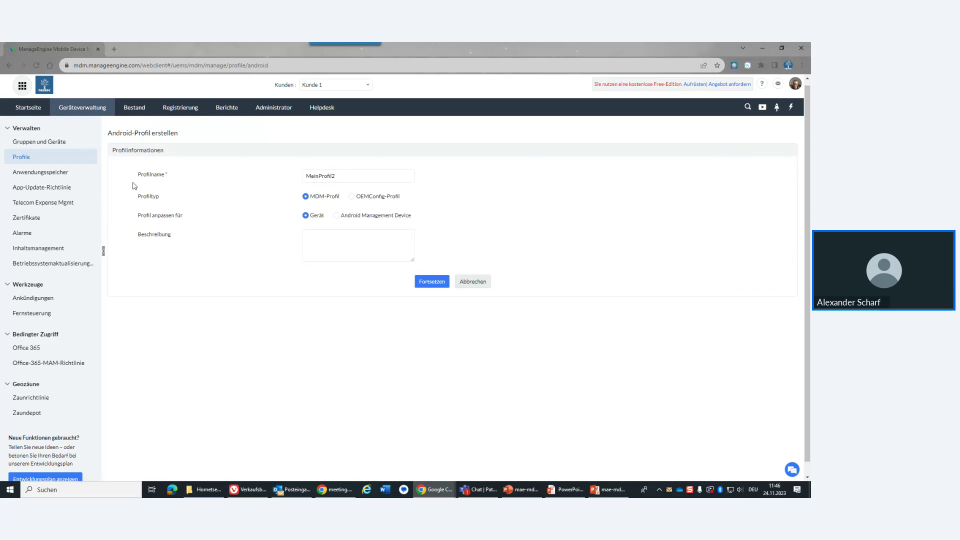
click(374, 177)
click(432, 282)
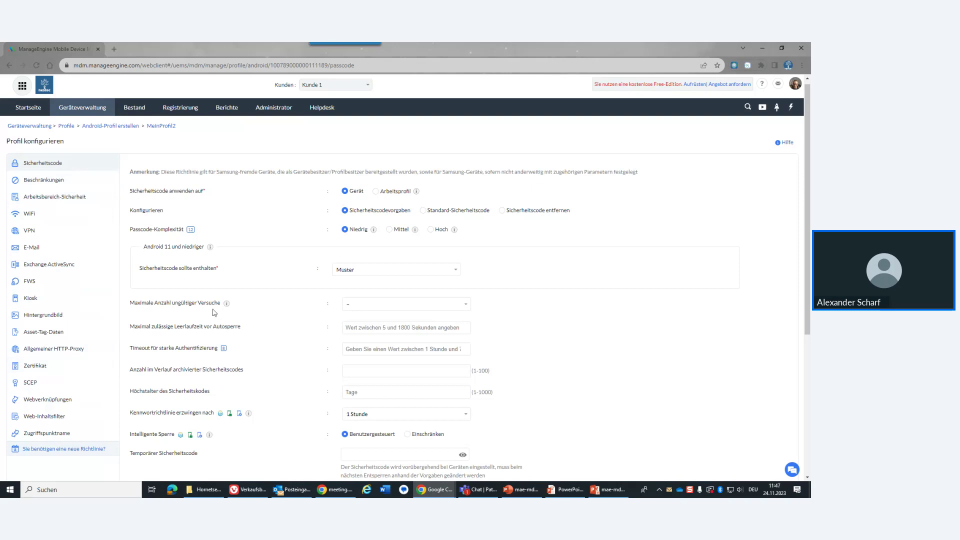
Look through the Sicherheitscode policy of MeinProfil2, from the Gerät and Arbeitsprofil scope down to the biometric options.
scroll(625, 418, down, 4)
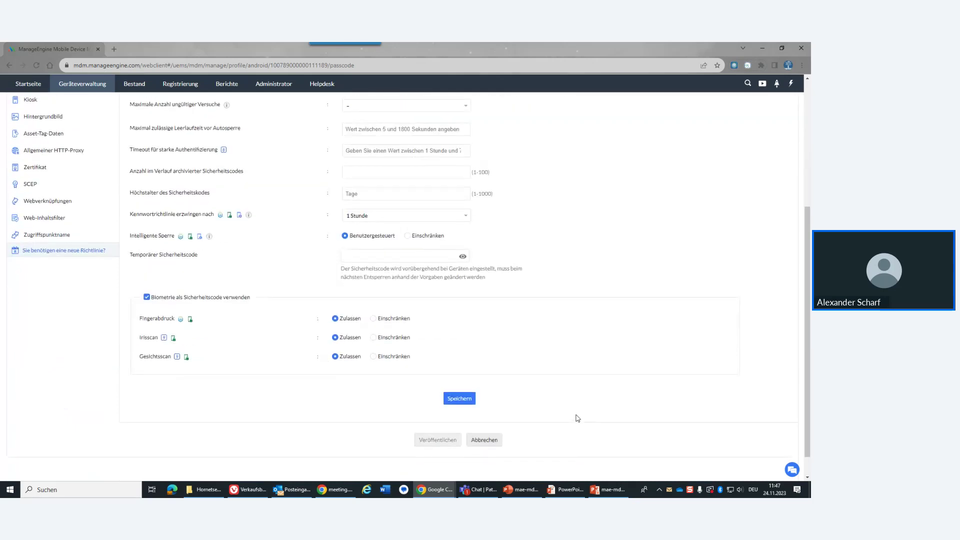
scroll(576, 418, up, 4)
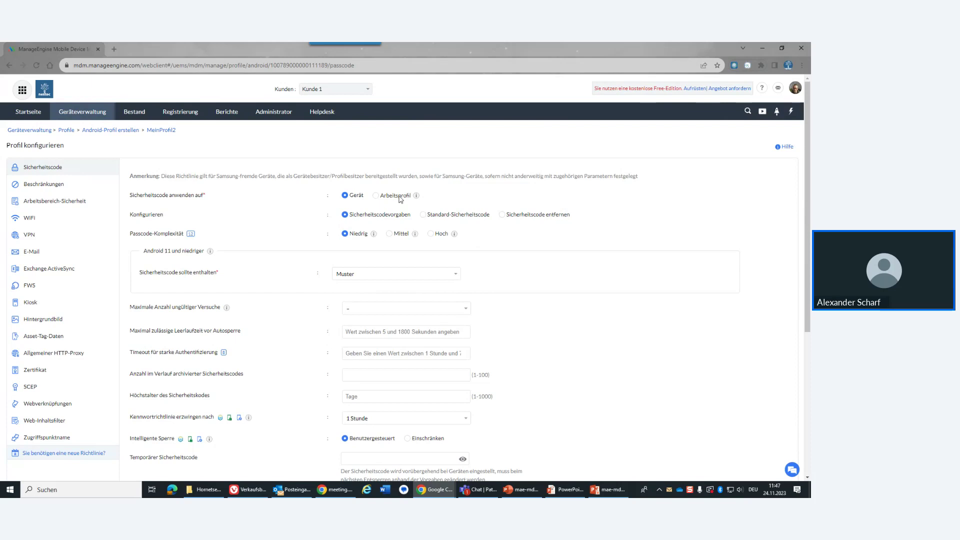
mouse_move(416, 197)
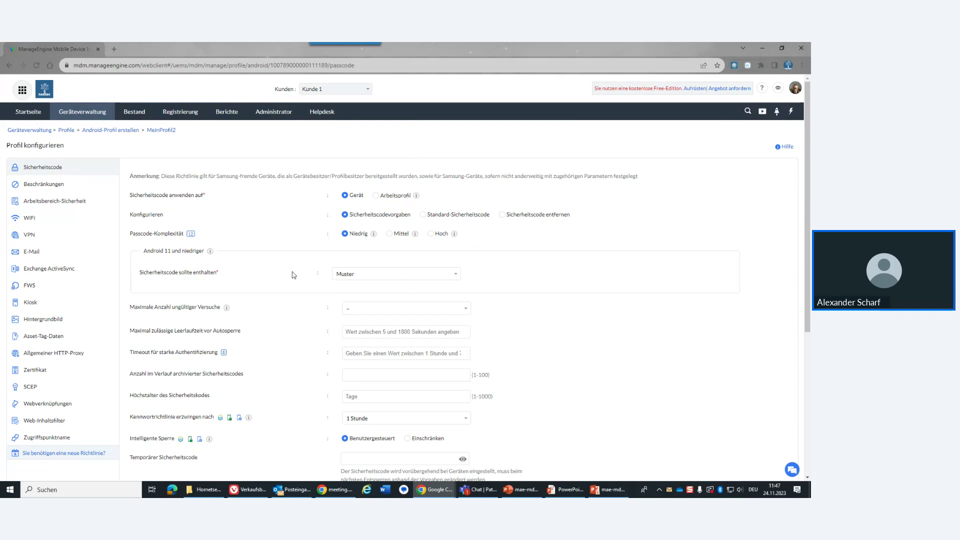
scroll(294, 275, down, 5)
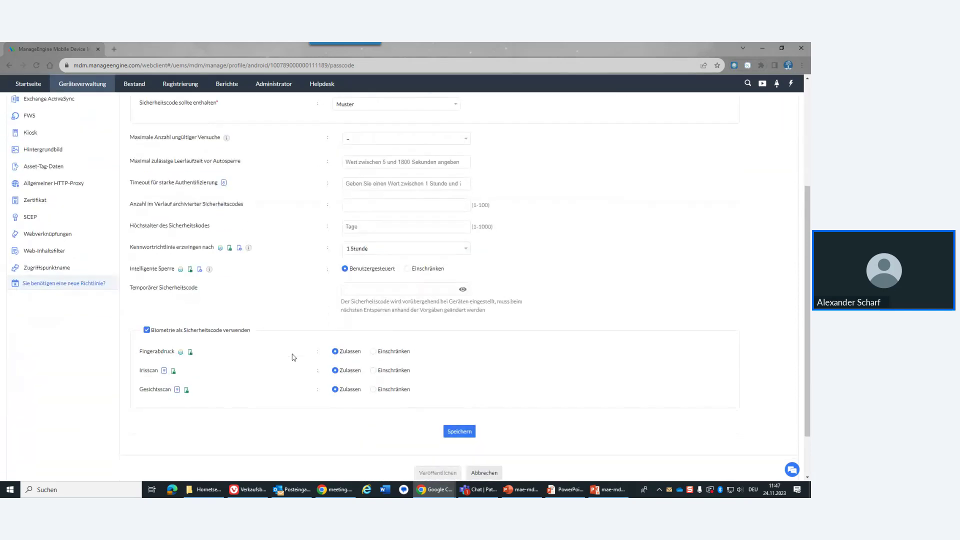
scroll(294, 357, up, 5)
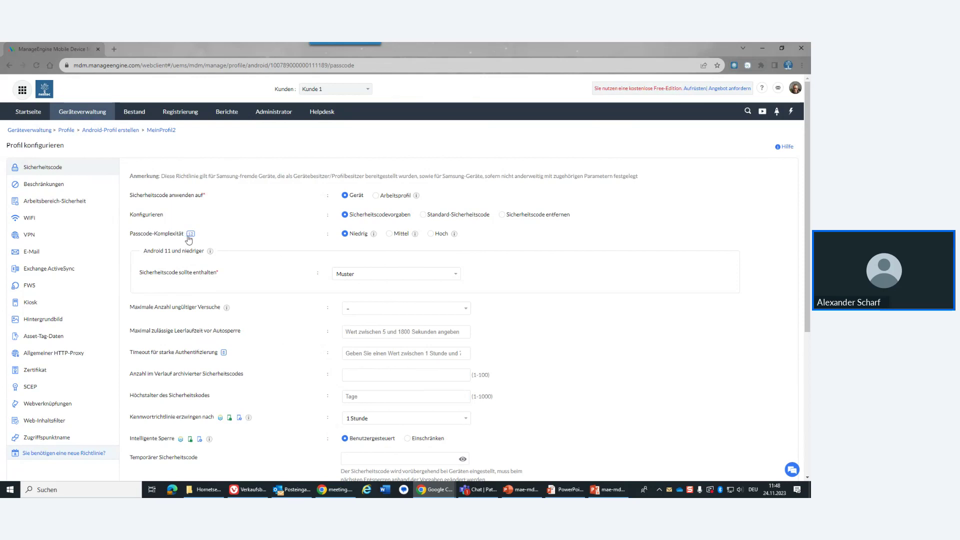
Check the Passcode-Komplexität hint and the choices for what the security code should contain on Android 11 and lower.
mouse_move(192, 238)
click(362, 277)
click(361, 277)
click(363, 278)
click(362, 280)
Examine the Timeout für starke Authentifizierung and Kennwortrichtlinie erzwingen nach settings of the Sicherheitscode policy.
scroll(516, 308, down, 3)
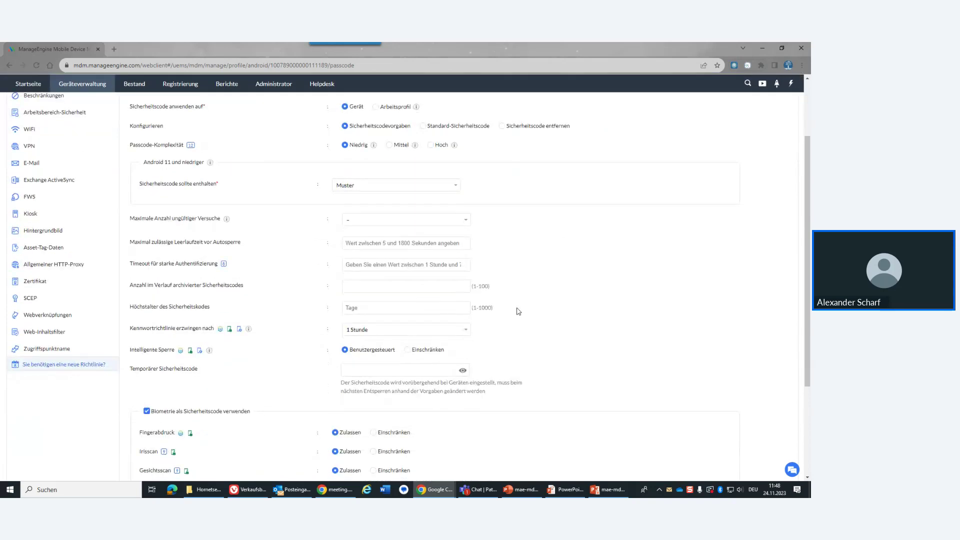
scroll(519, 311, down, 3)
mouse_move(223, 172)
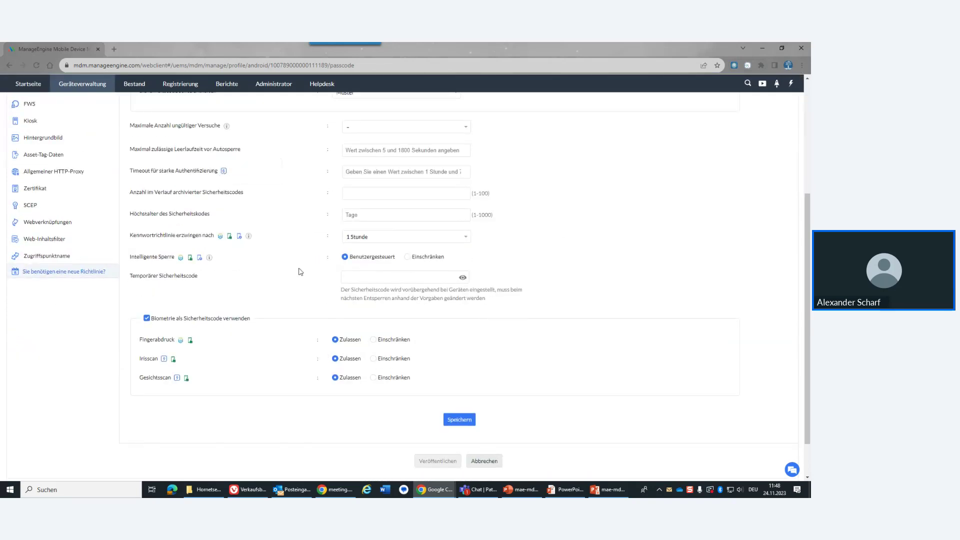
mouse_move(241, 237)
scroll(273, 324, up, 4)
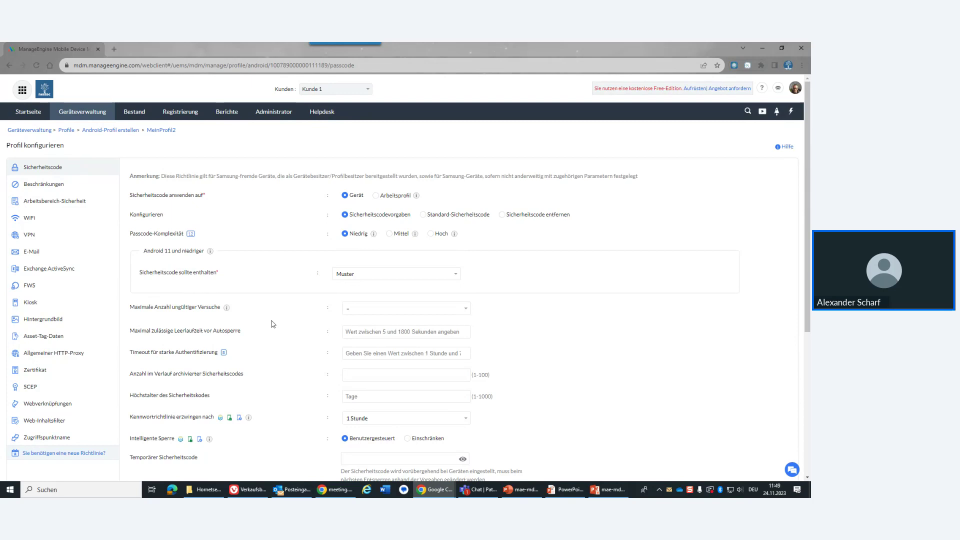
Review the Beschränkungen, Kiosk and WiFi policies of MeinProfil2 without changing any settings.
click(48, 186)
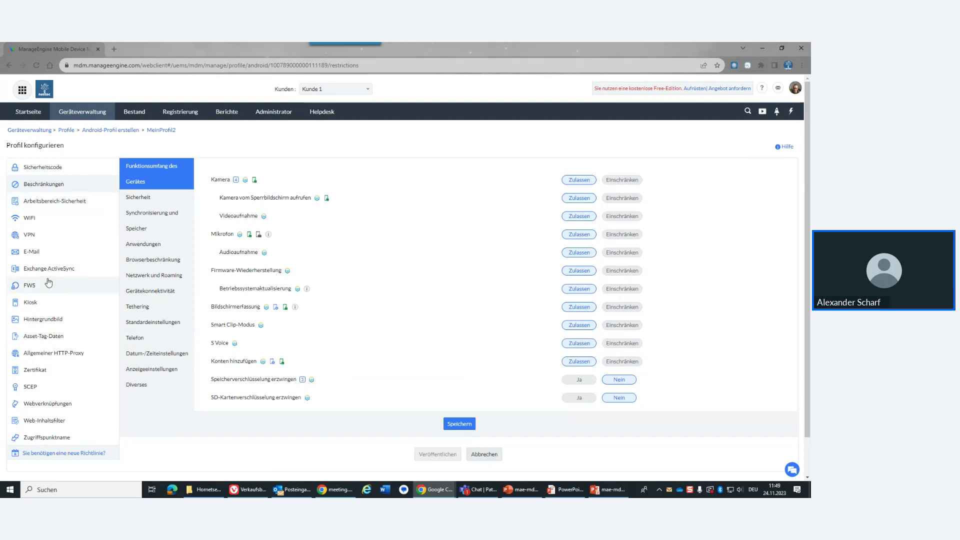
click(34, 302)
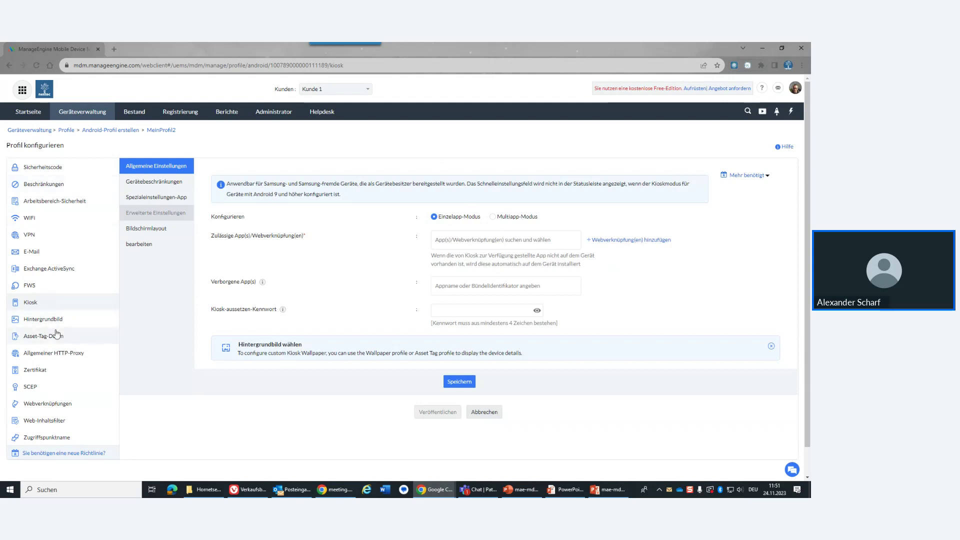
click(45, 220)
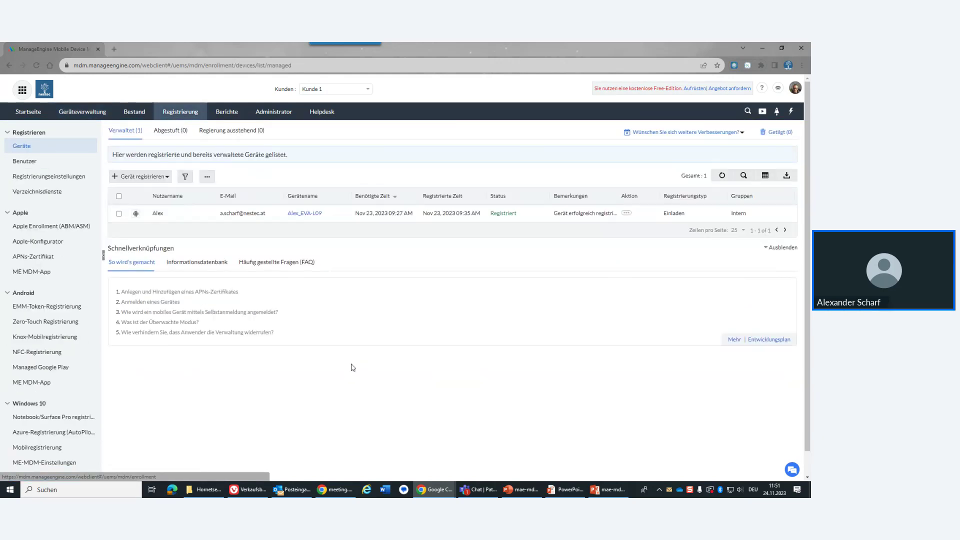
View the enrolment methods for non-Samsung Android devices and the Knox, NFC and Managed Google Play setup pages.
click(157, 178)
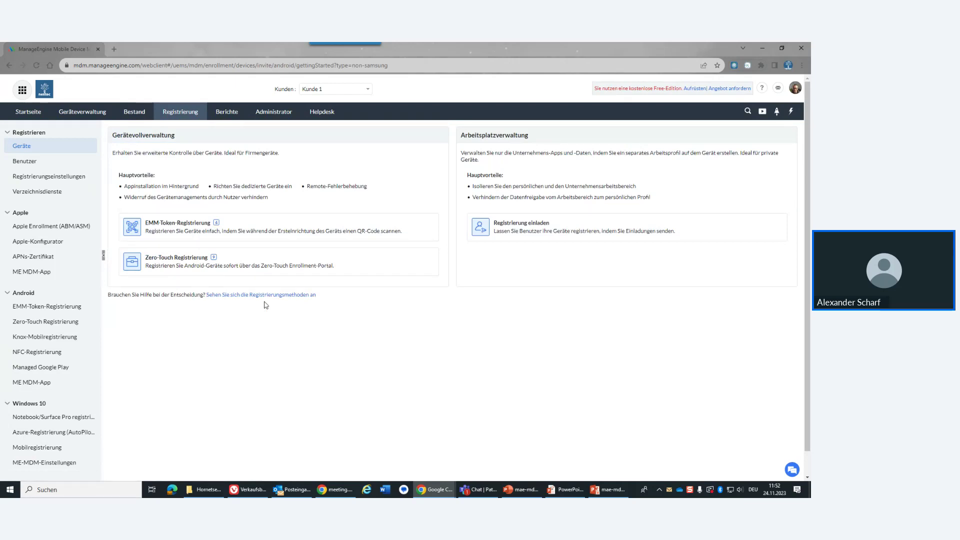
click(162, 227)
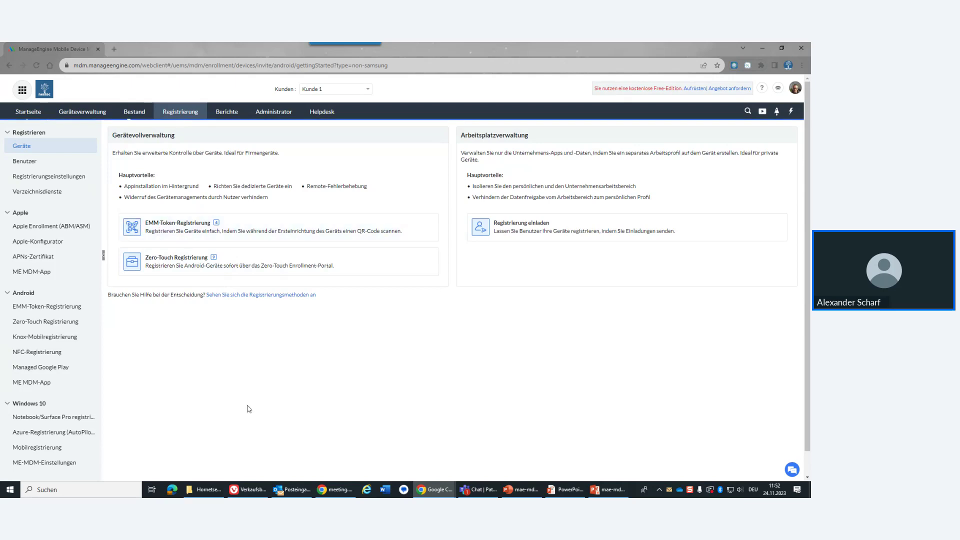
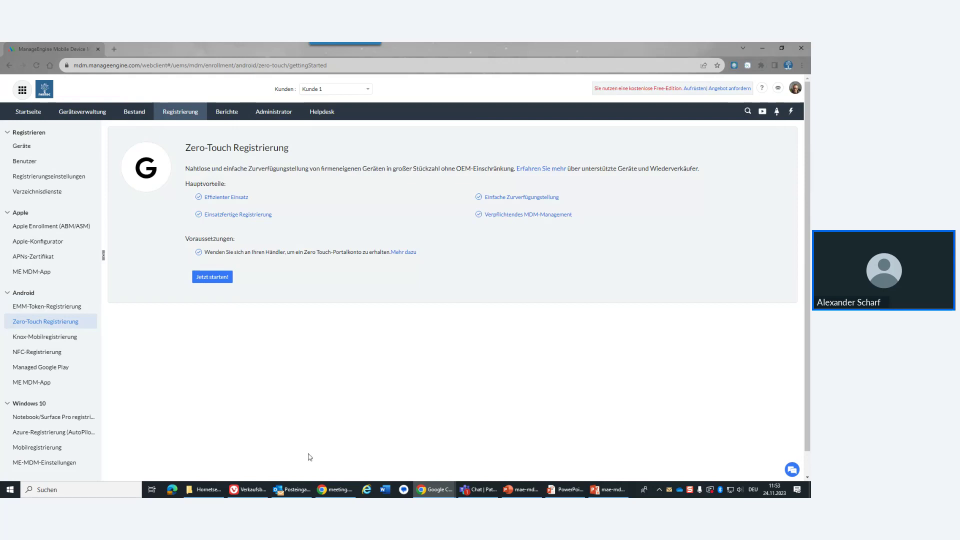
click(71, 337)
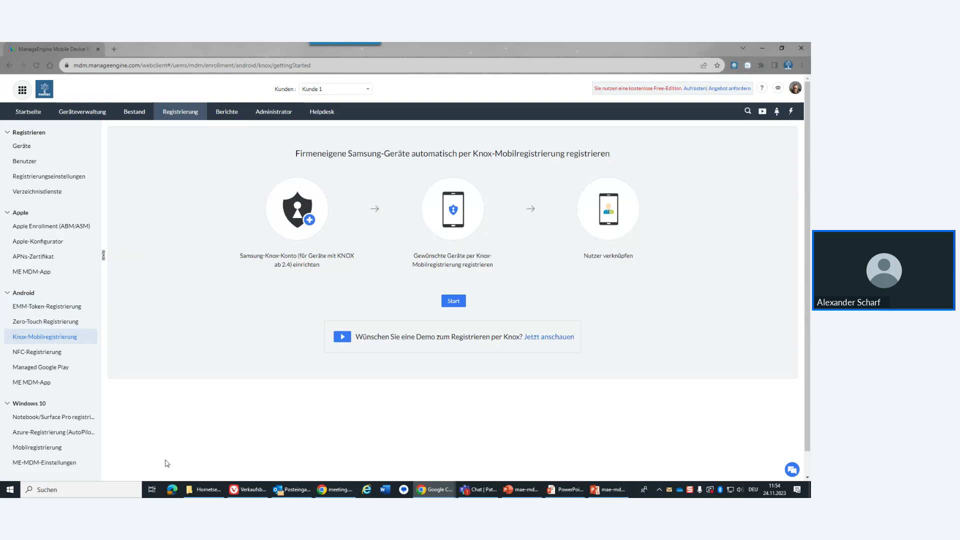
click(48, 356)
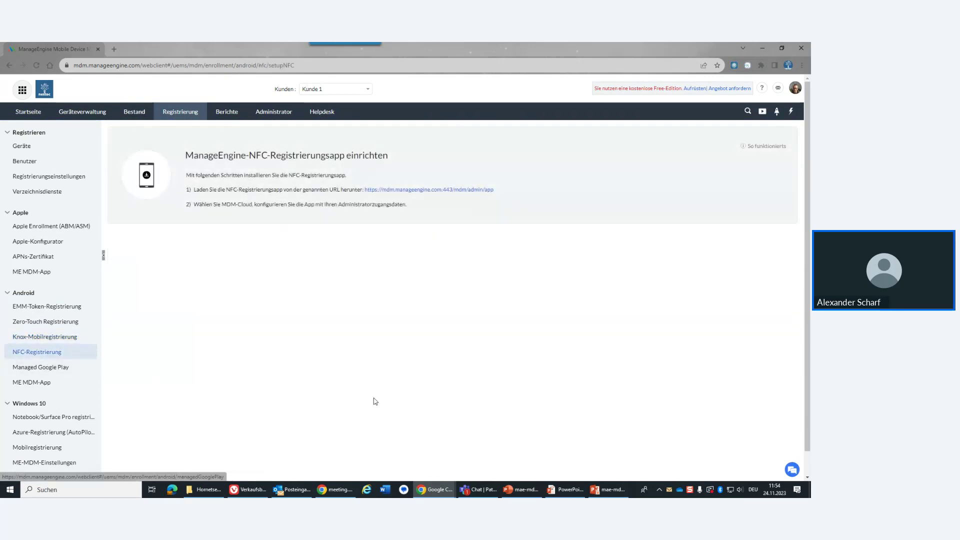
click(50, 373)
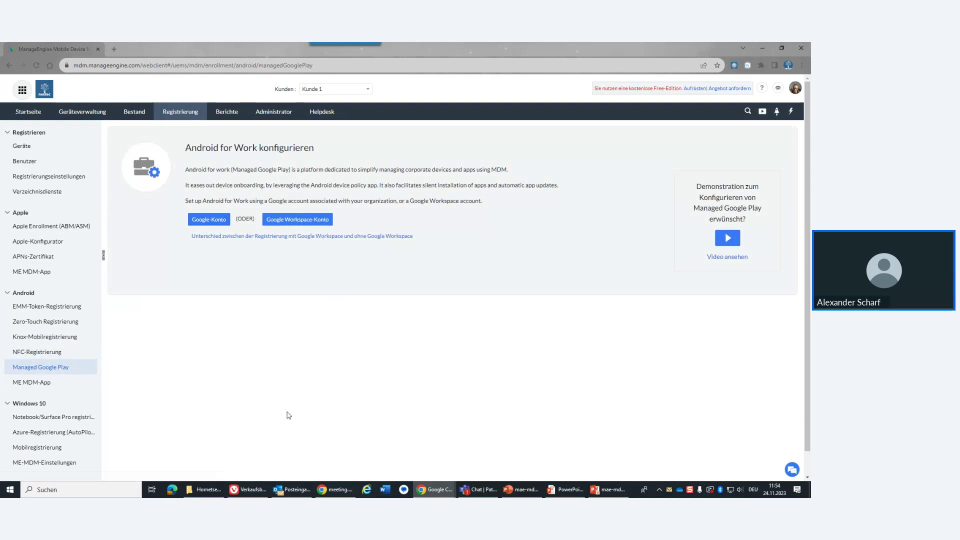
Review the Android ME MDM-App settings, including security, app management, branding, communication mode and distribution.
click(35, 384)
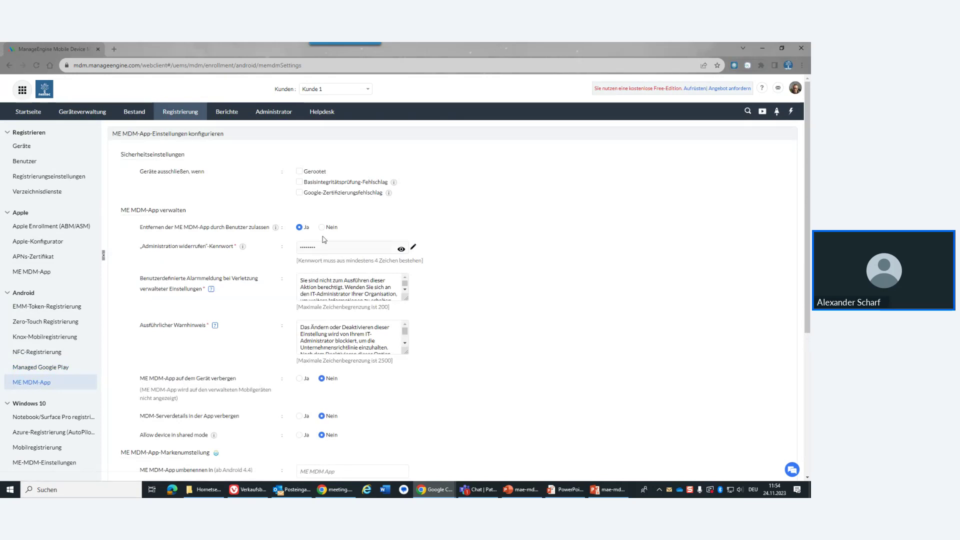
scroll(503, 417, down, 3)
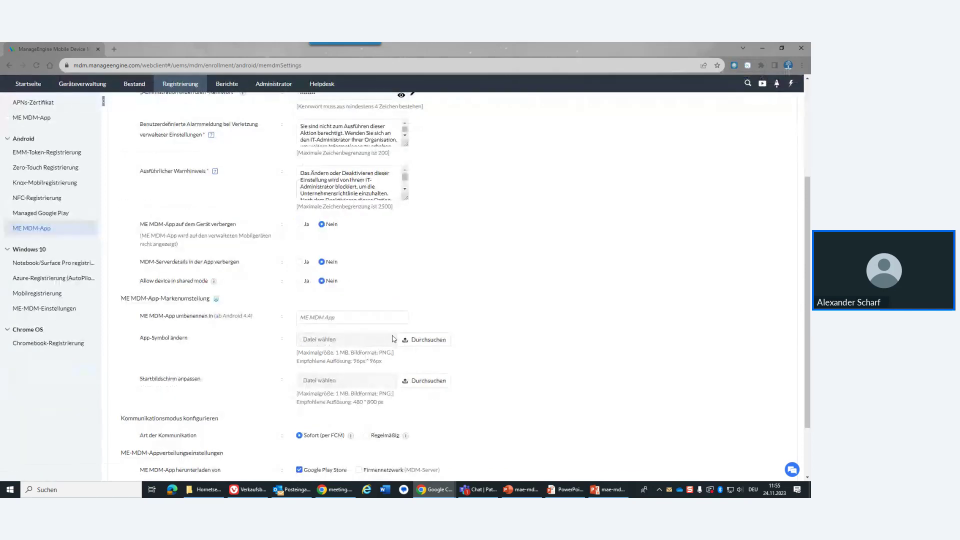
scroll(525, 416, down, 2)
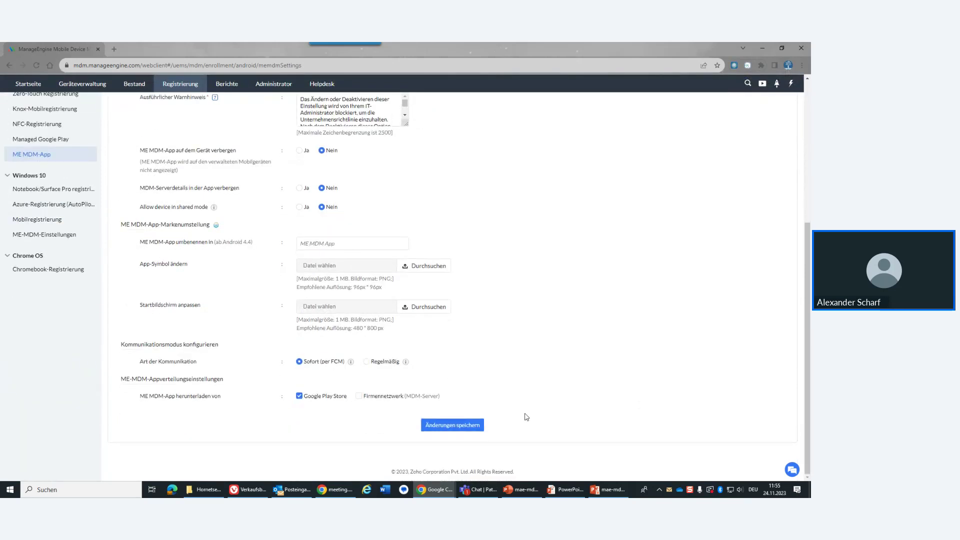
scroll(527, 416, up, 4)
scroll(527, 416, up, 1)
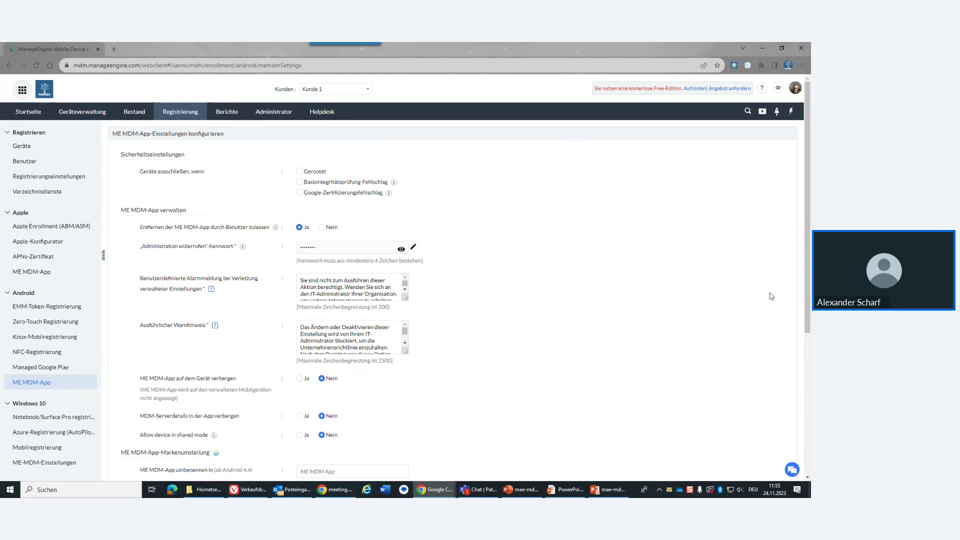
Collapse the Android section and view the Apple Enrollment (ABM/ASM) and Apple ME MDM-App settings.
click(8, 296)
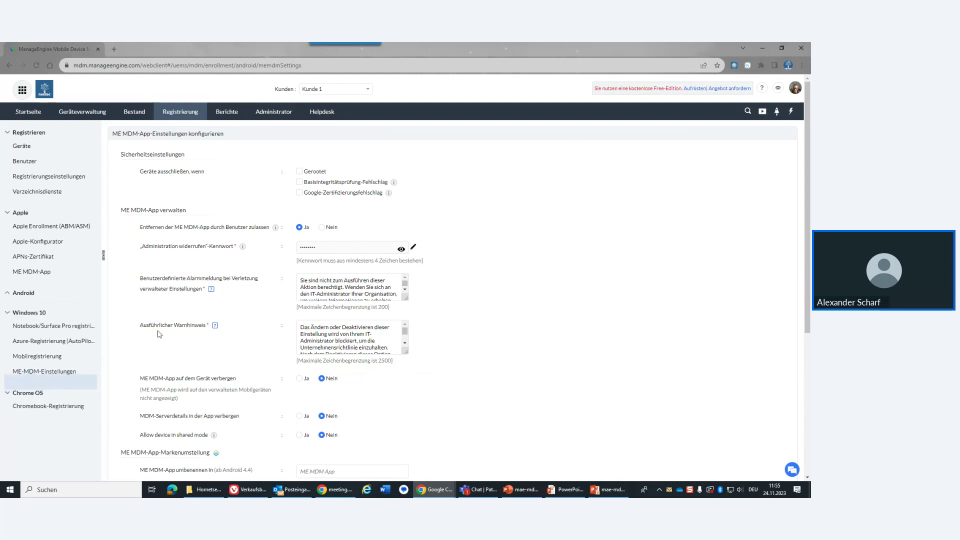
click(49, 232)
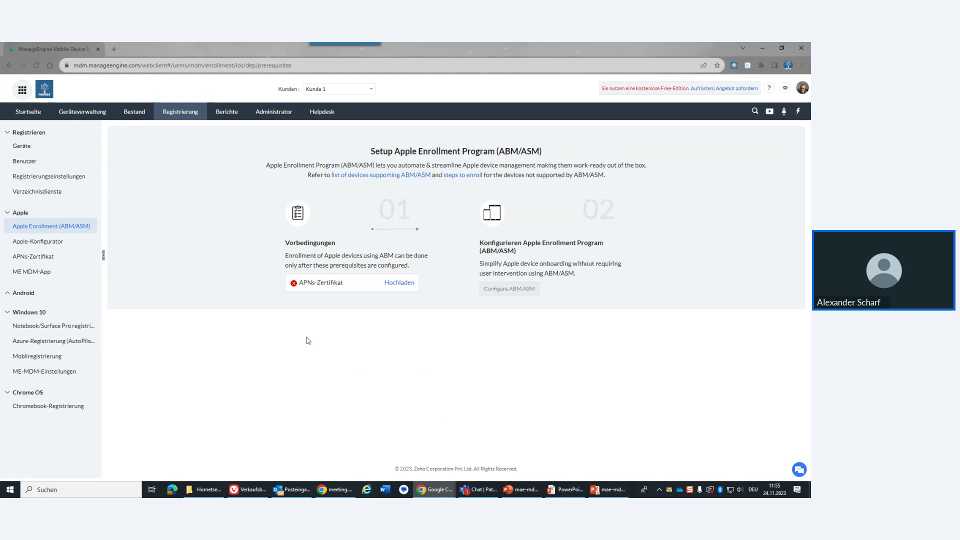
click(36, 275)
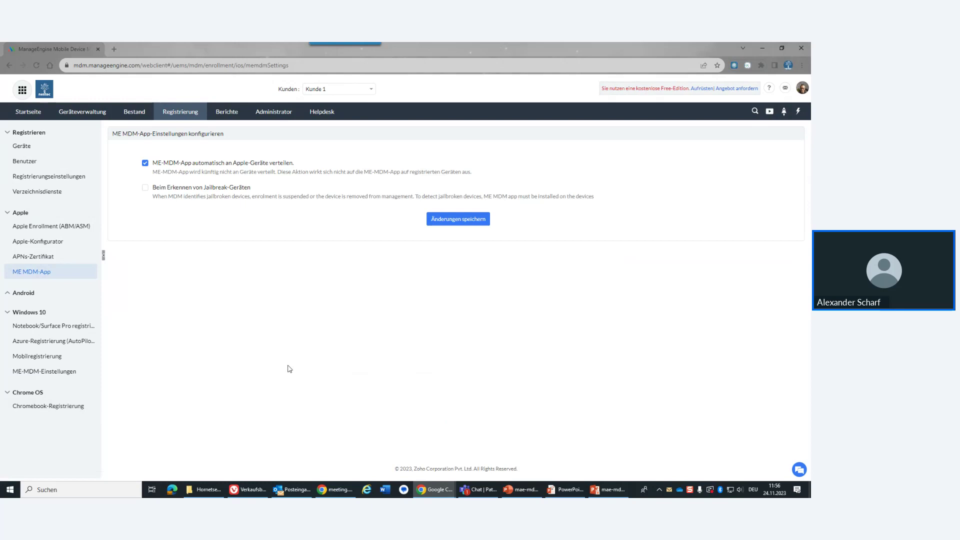
Show the pending registrations and check the invitation options for Apple, Android and Windows devices.
click(168, 115)
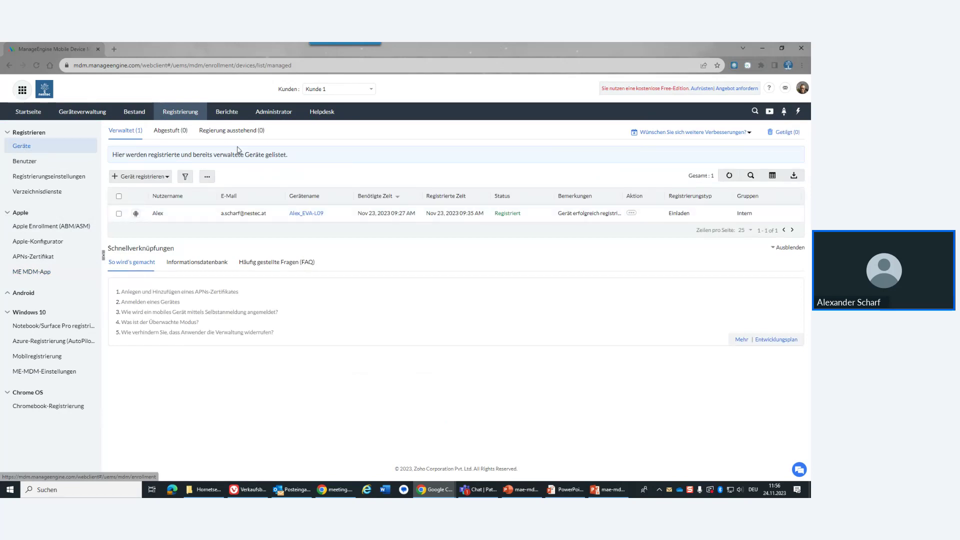
click(228, 132)
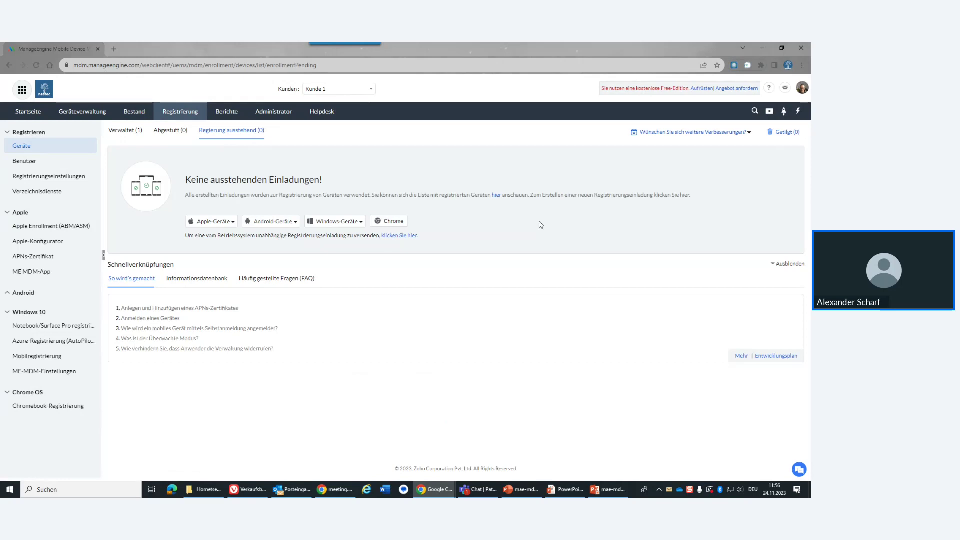
click(234, 223)
click(266, 222)
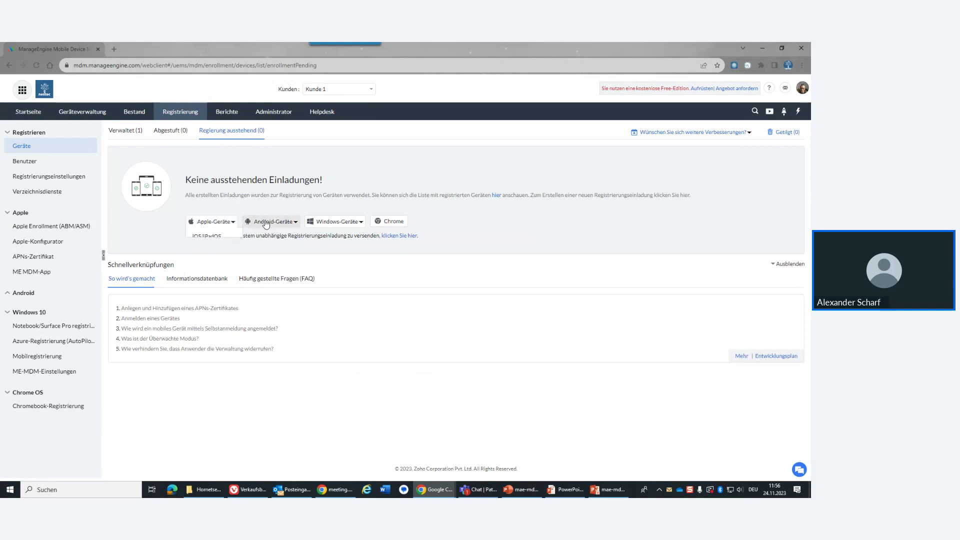
click(330, 223)
click(472, 266)
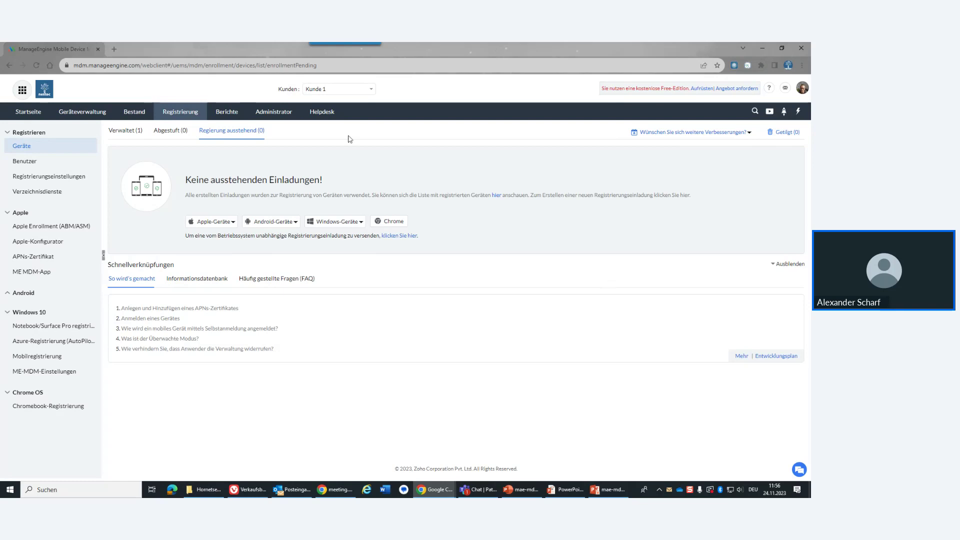
View the actions available for the managed EVA-L09 in the registration list, and return to the Bestand device overview.
click(120, 133)
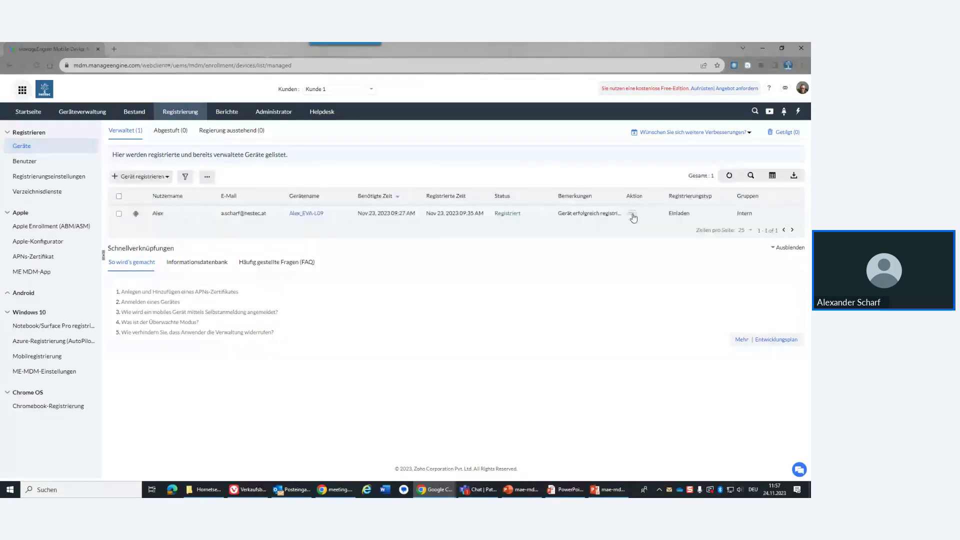
click(632, 213)
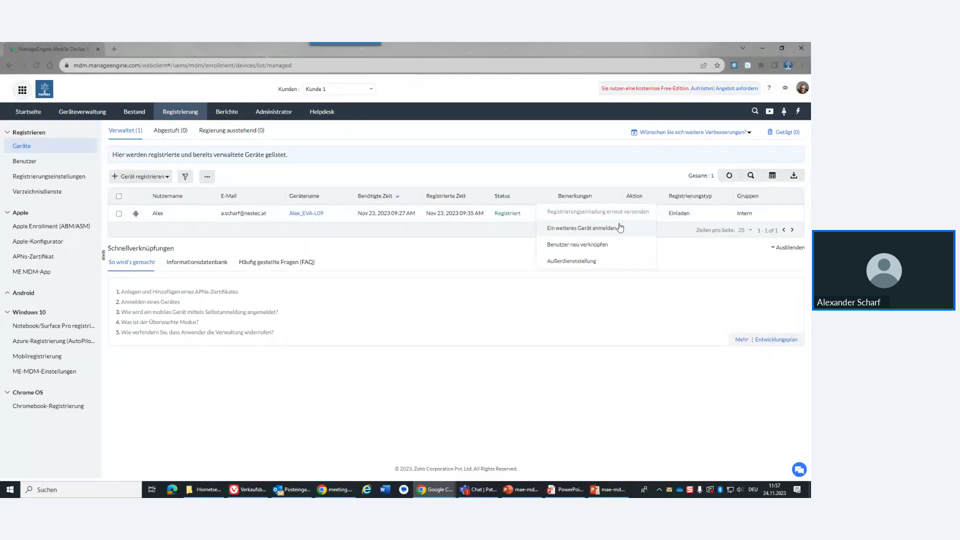
click(416, 253)
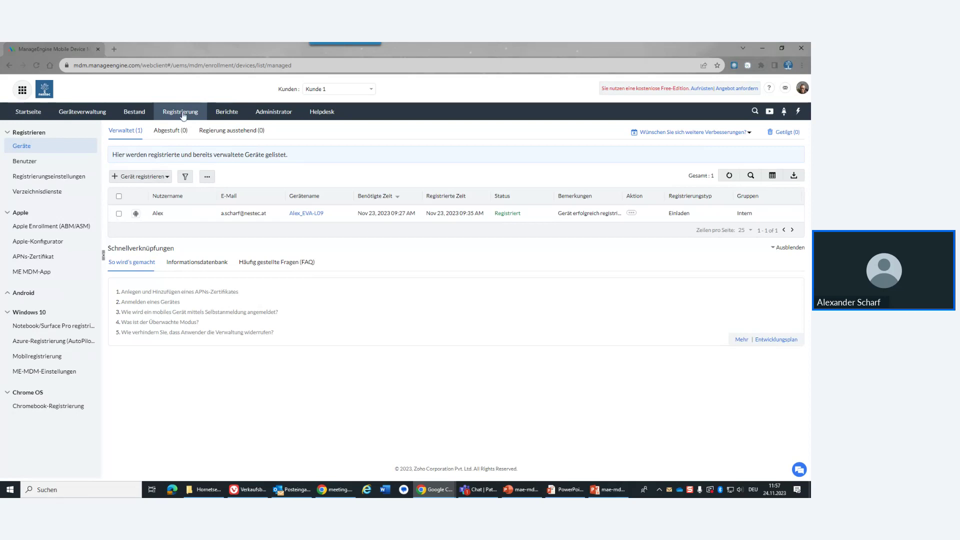
click(128, 110)
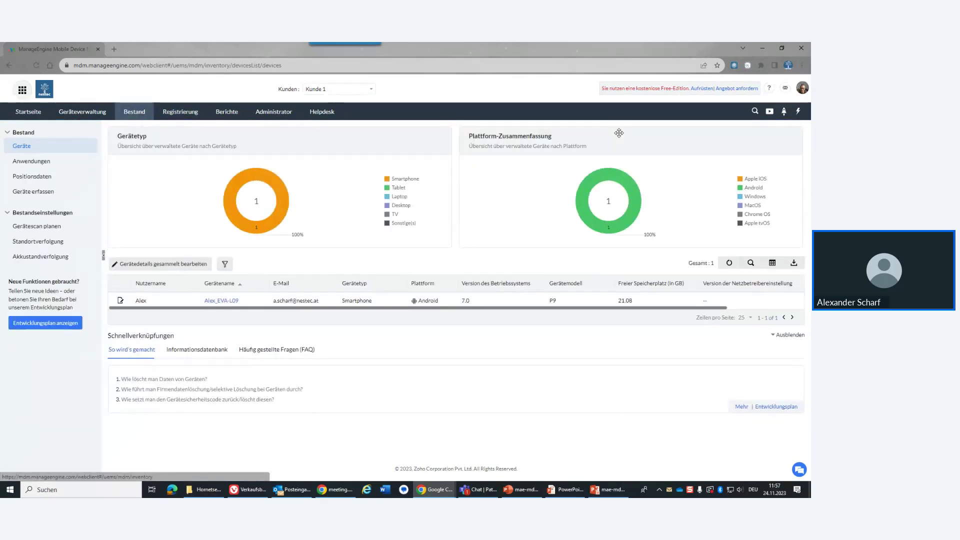
View the EVA-L09 device details and the Zaunrichtlinie geofence policies, and return to the Startseite dashboard.
click(219, 301)
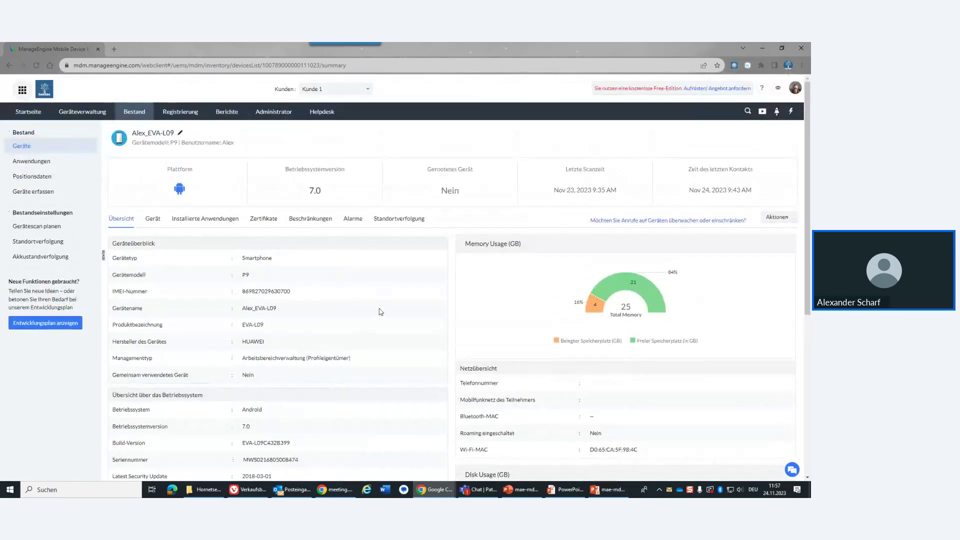
click(91, 115)
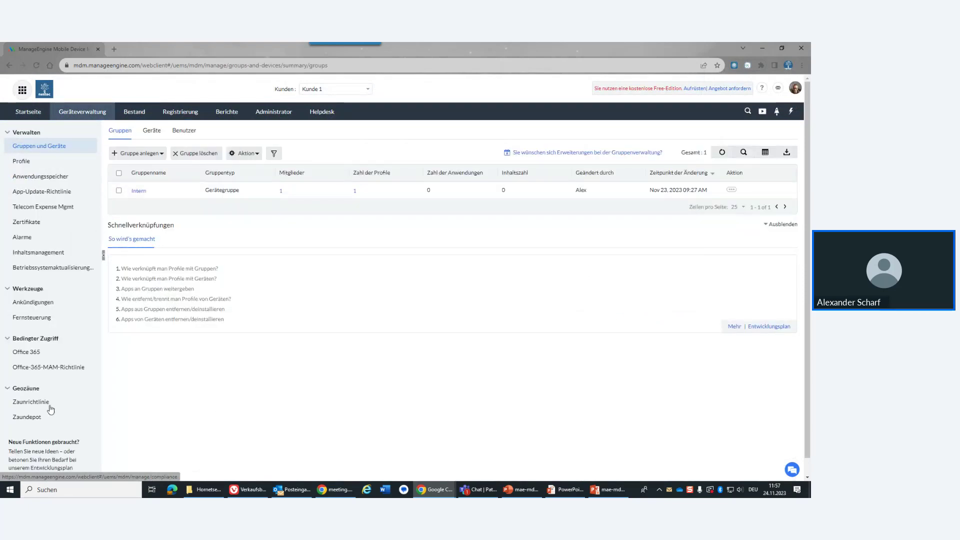
click(31, 404)
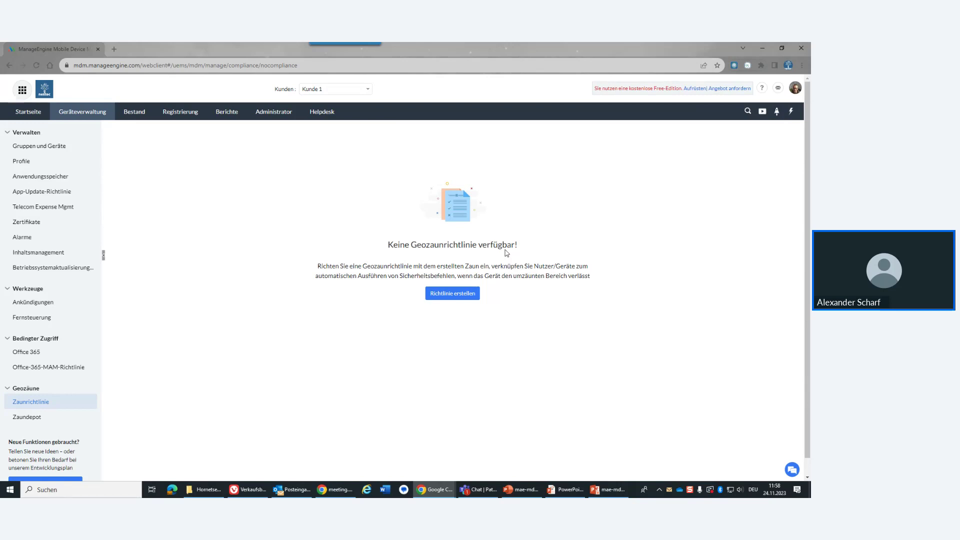
click(26, 112)
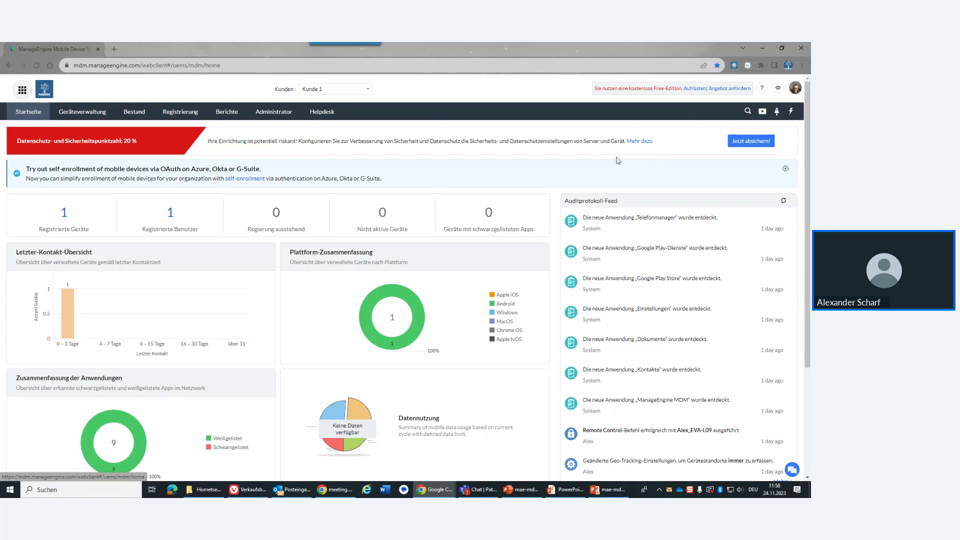
Start a new scheduled report covering Anwendungen nach Geräten, Geräte mit schwarzgelisteten Apps and Data Usage by Groups.
click(227, 111)
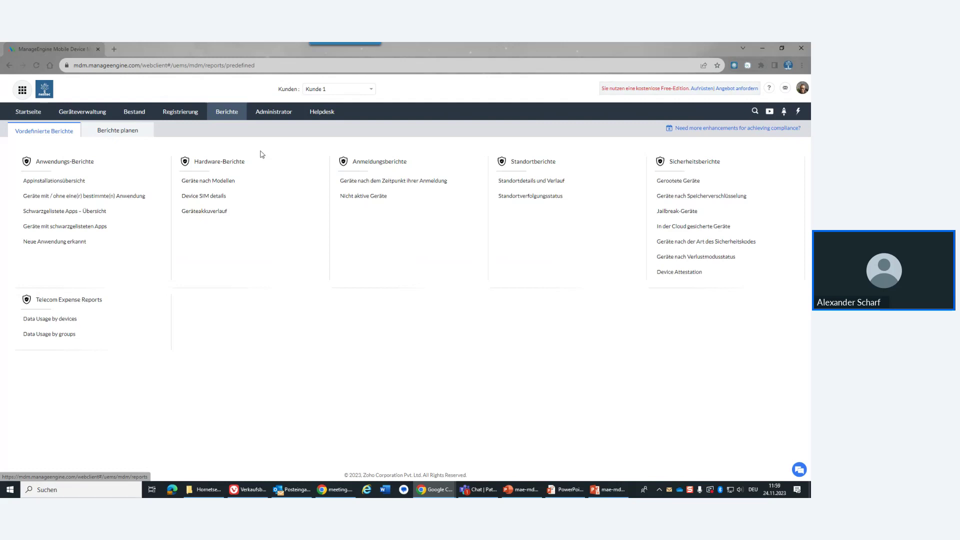
click(108, 134)
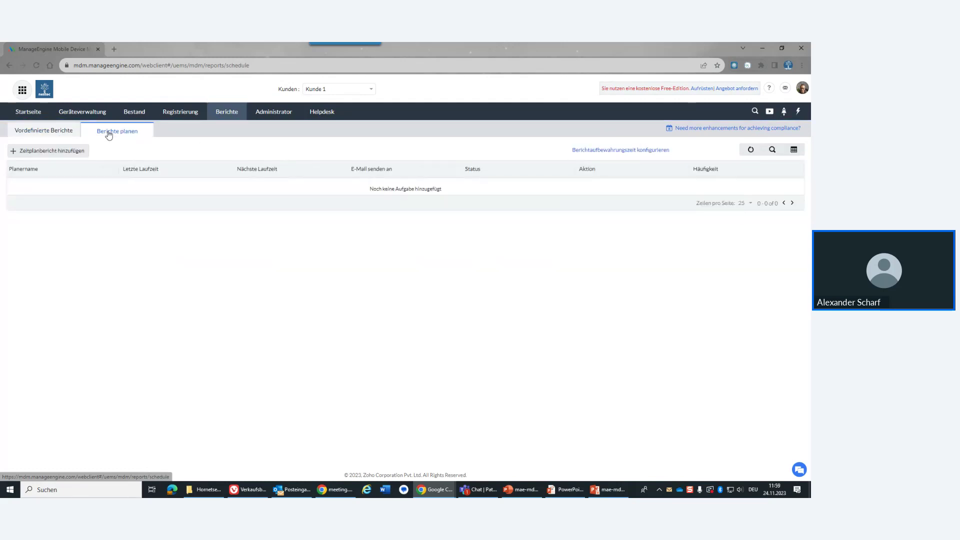
click(42, 153)
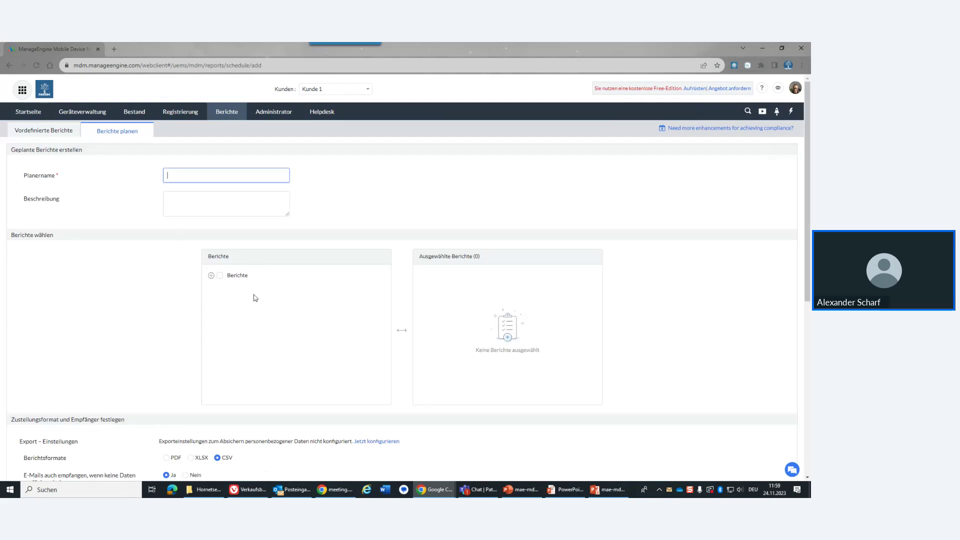
click(211, 276)
click(232, 288)
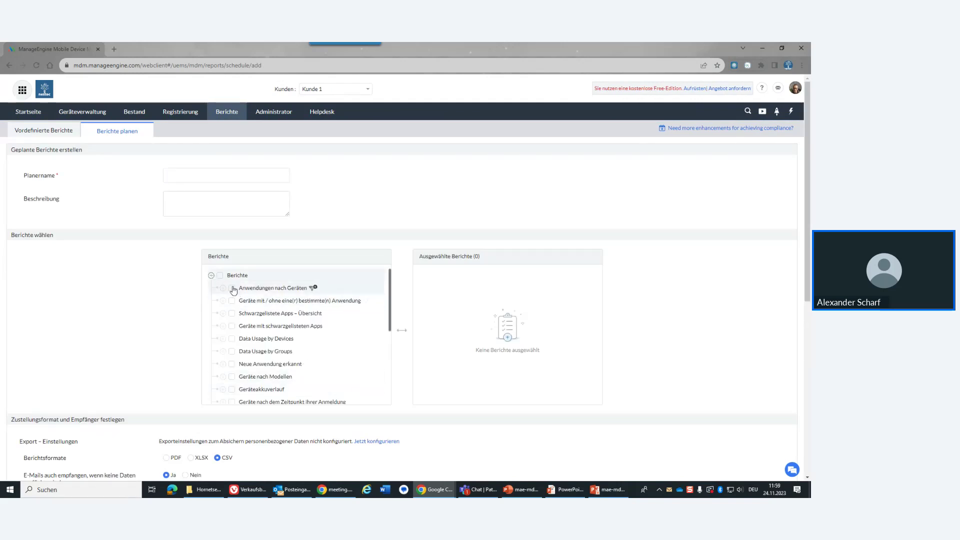
click(231, 327)
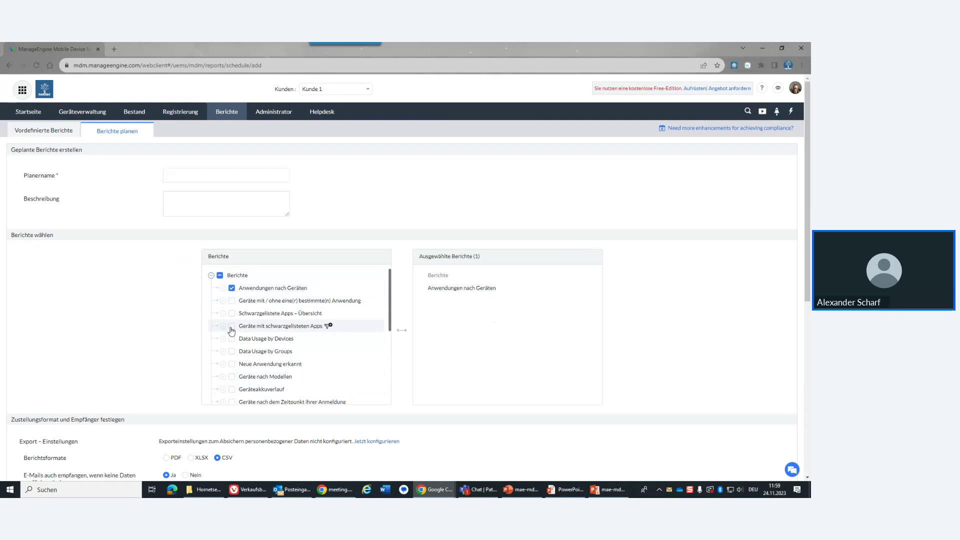
click(267, 355)
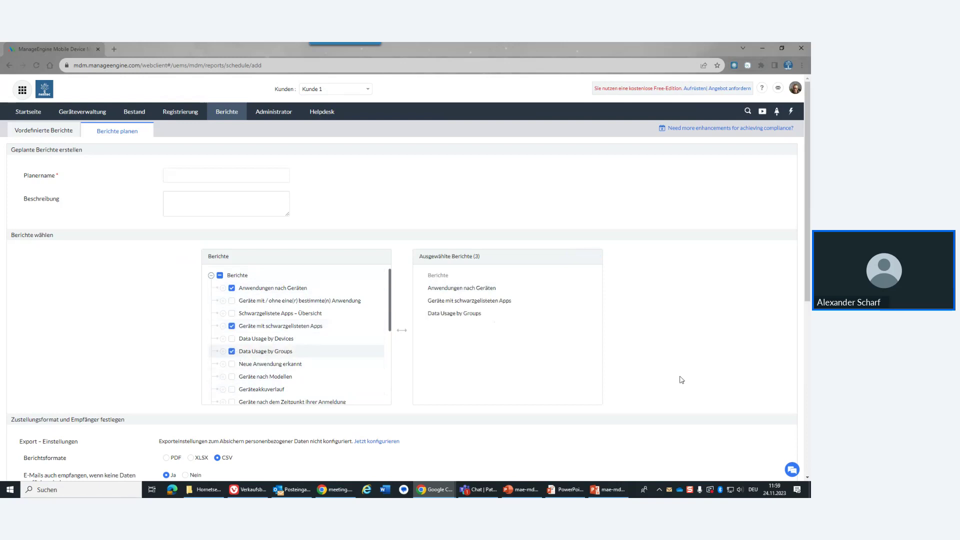
Review the scheduled report's delivery settings and its weekly and monthly frequency options, leaving the schedule configuration without saving.
scroll(169, 359, down, 1)
scroll(168, 358, down, 2)
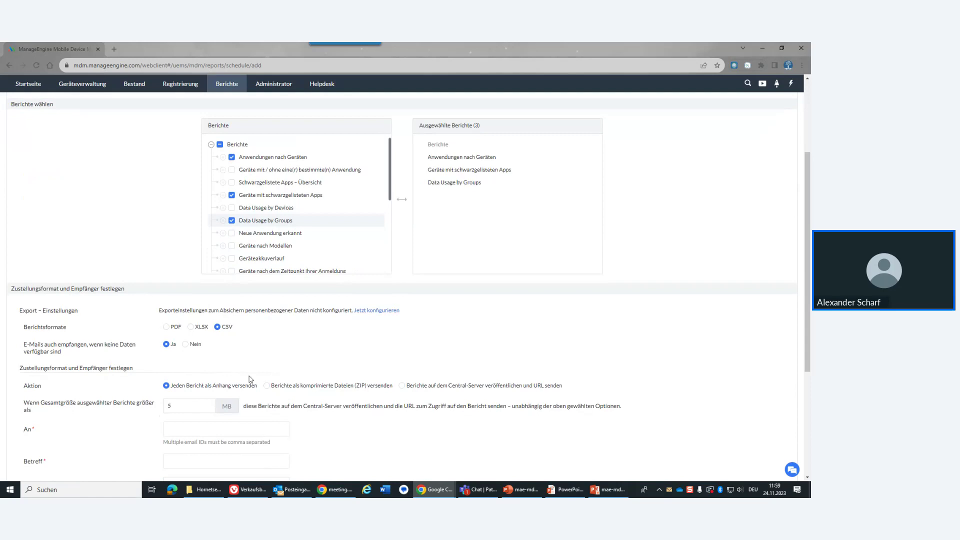
scroll(251, 379, up, 3)
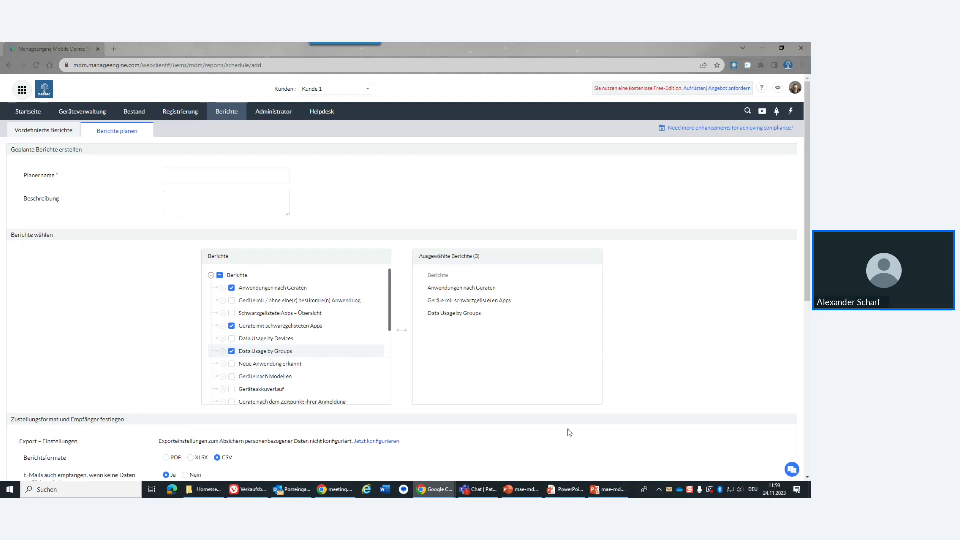
scroll(560, 432, down, 2)
scroll(554, 432, down, 2)
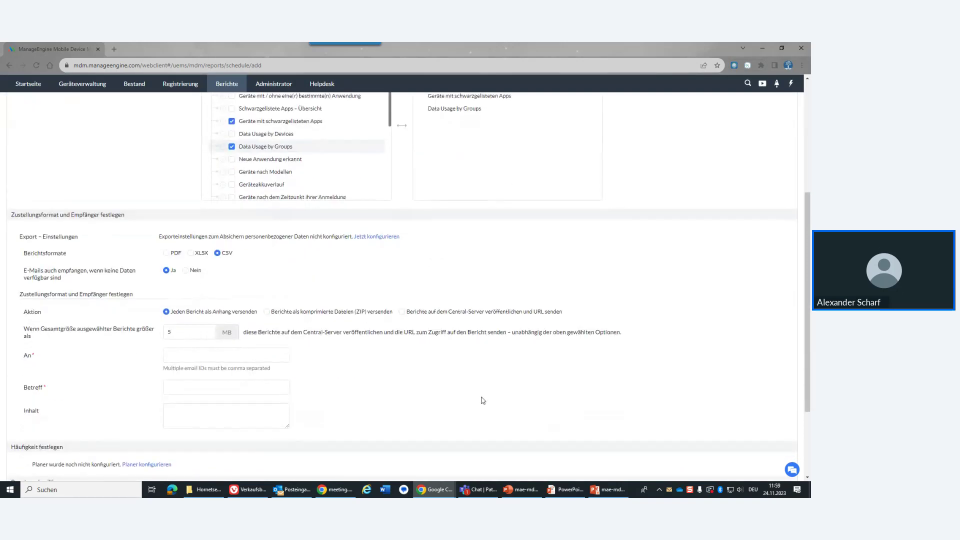
scroll(483, 401, down, 2)
click(151, 350)
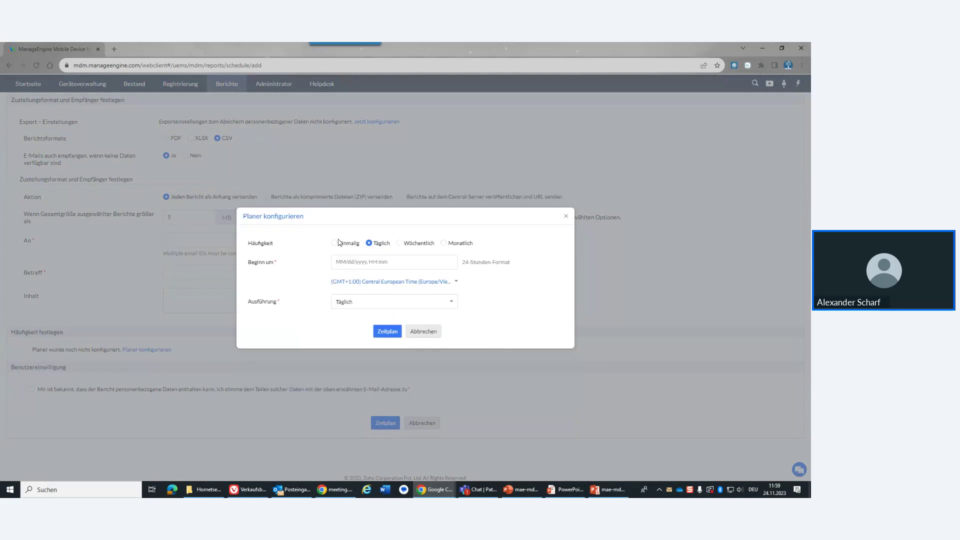
click(428, 245)
click(453, 244)
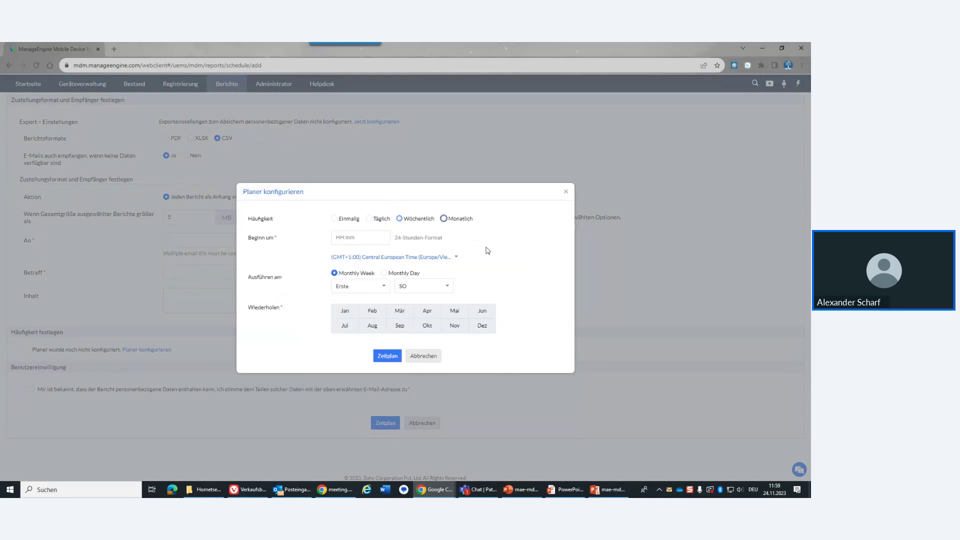
click(415, 219)
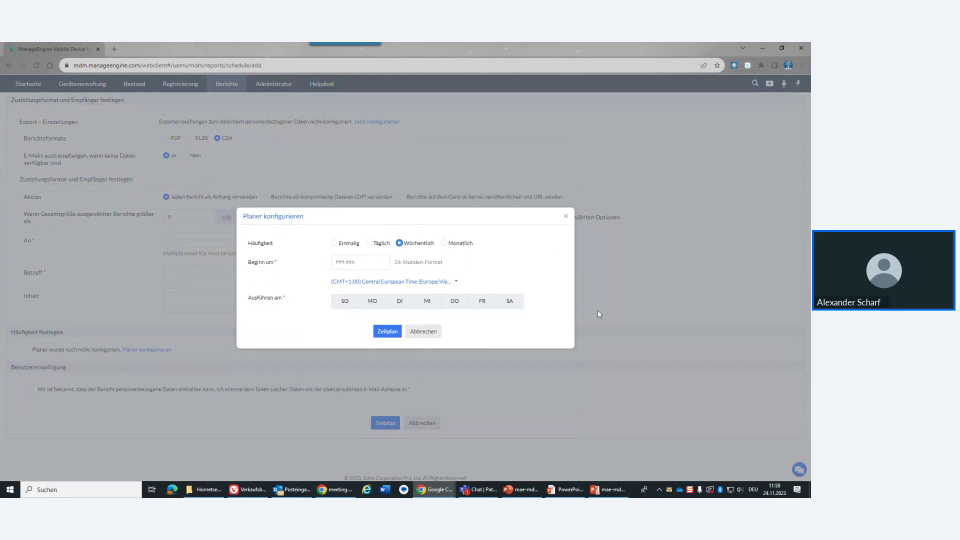
click(421, 331)
scroll(607, 429, up, 6)
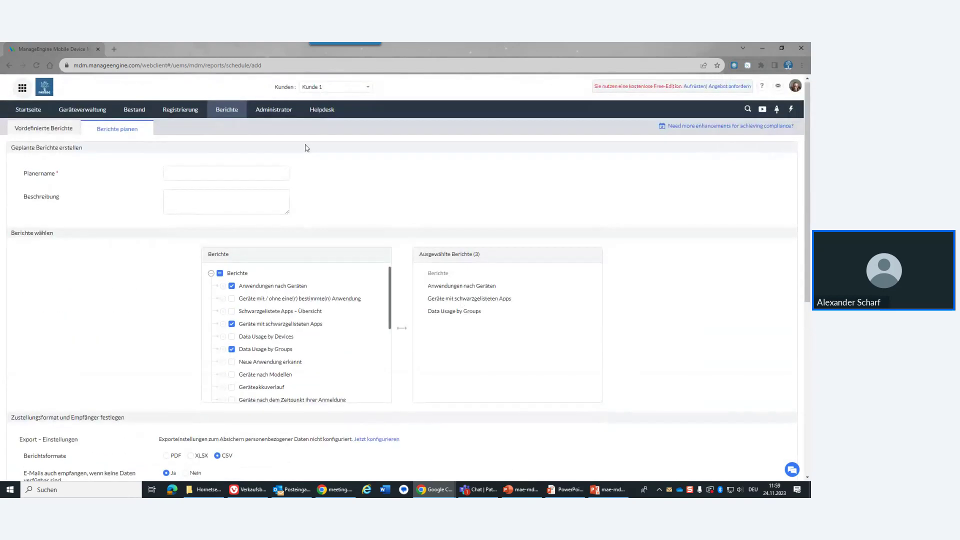
View the Administrator settings overview and return to the Kunde 1 dashboard through the customer overview.
click(272, 111)
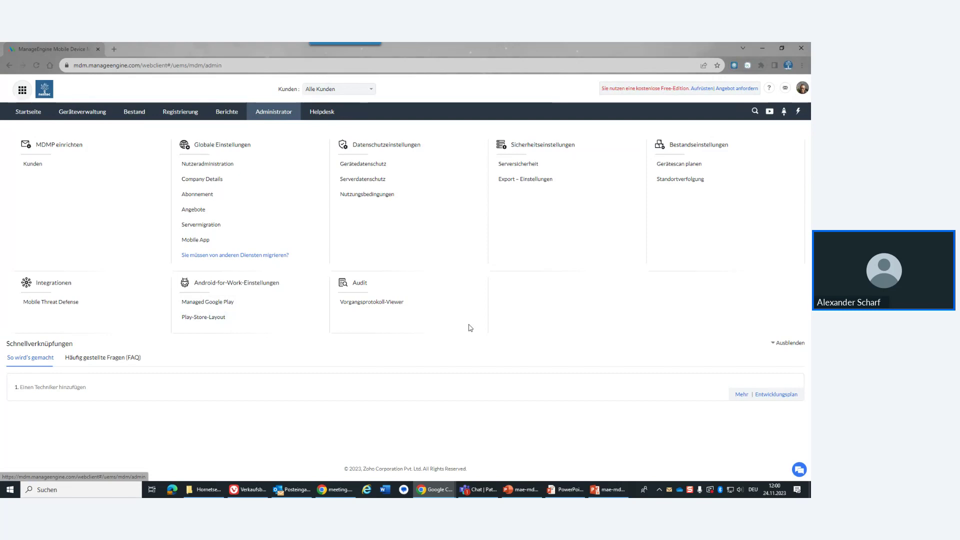
click(30, 113)
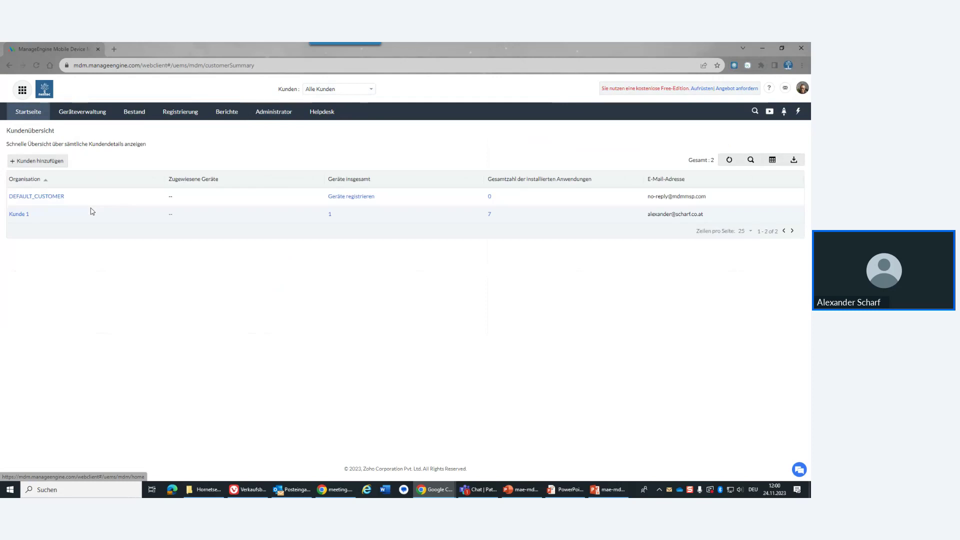
click(20, 214)
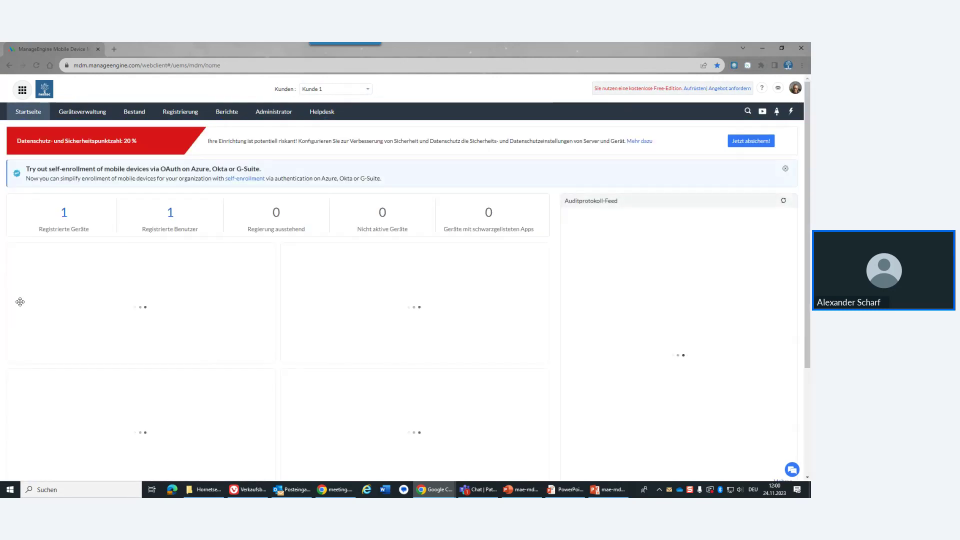